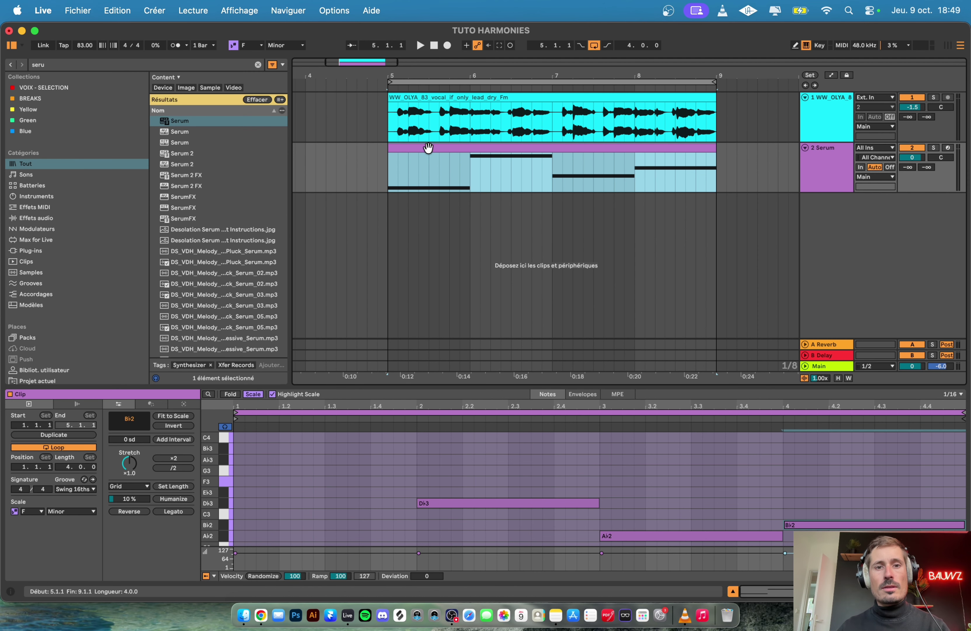
# - Play back the vocal and Serum loop to hear the starting arrangement
pyautogui.press('space')
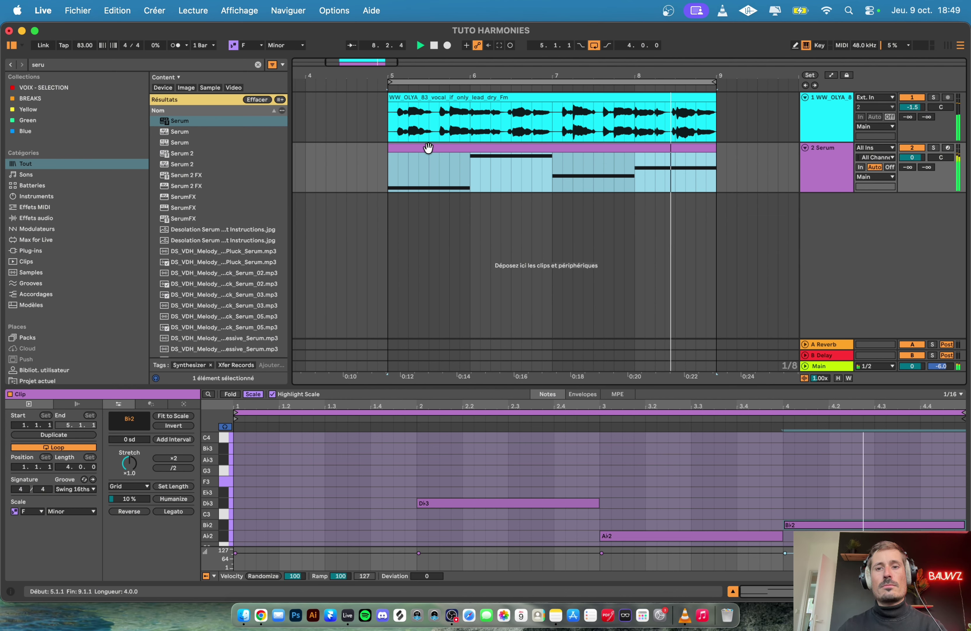
pyautogui.press('space')
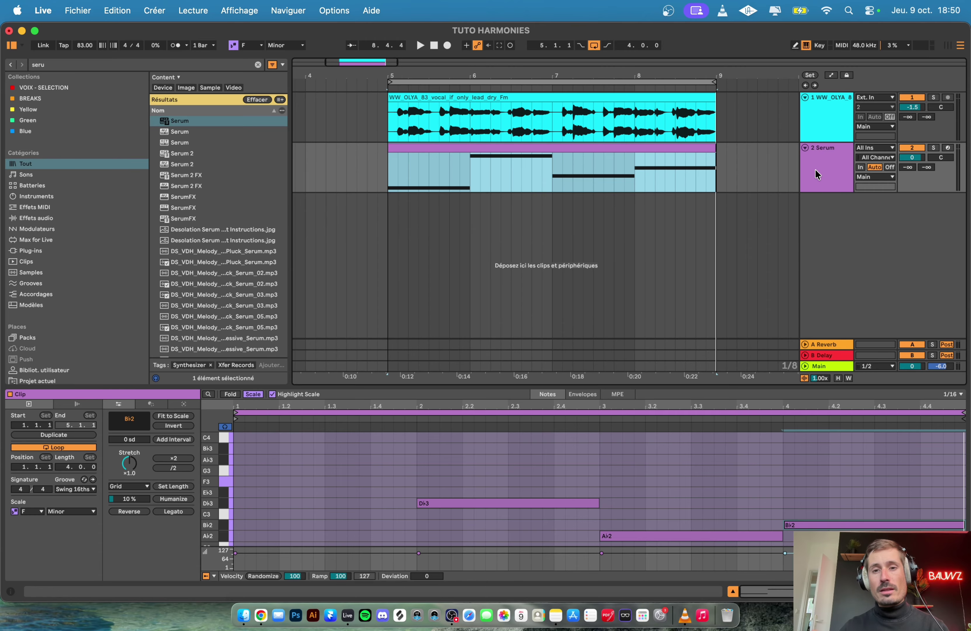
# - Search the browser for "shifter" and add the Shifter effect to the WW_OLYA vocal track
pyautogui.click(826, 109)
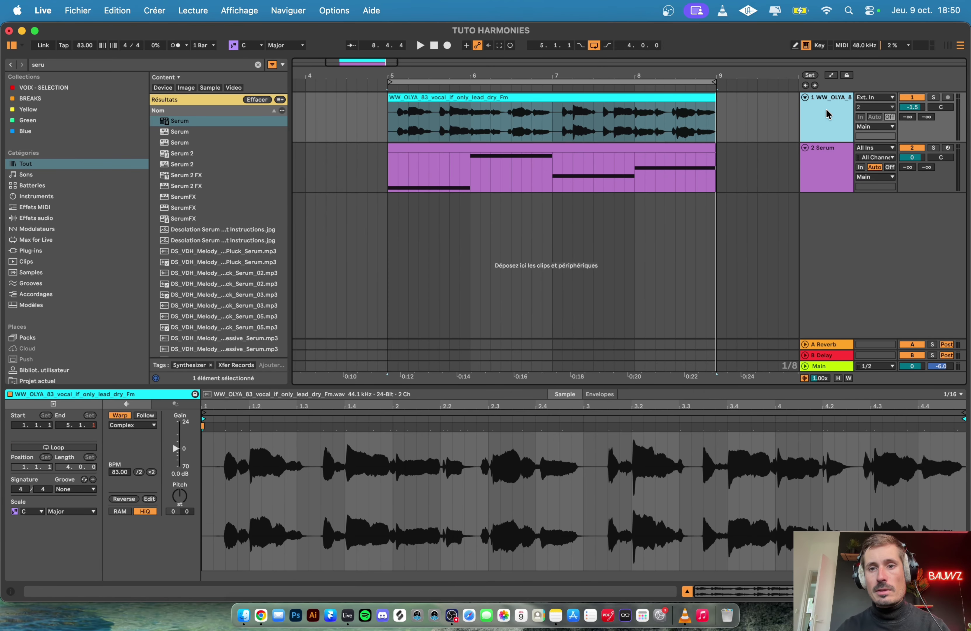
pyautogui.click(827, 108)
pyautogui.click(828, 104)
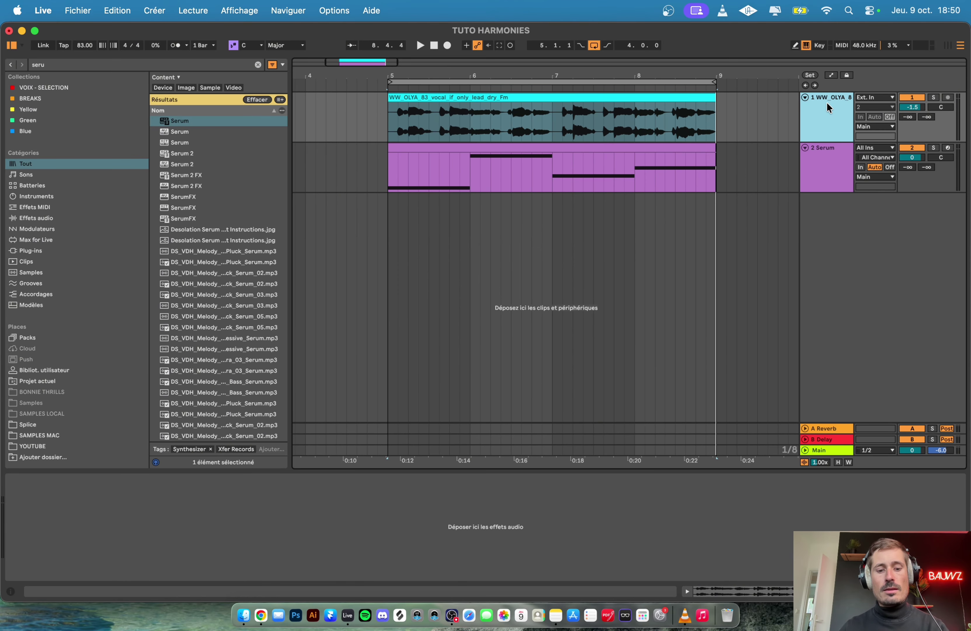
pyautogui.press('super+f')
pyautogui.write('shifte')
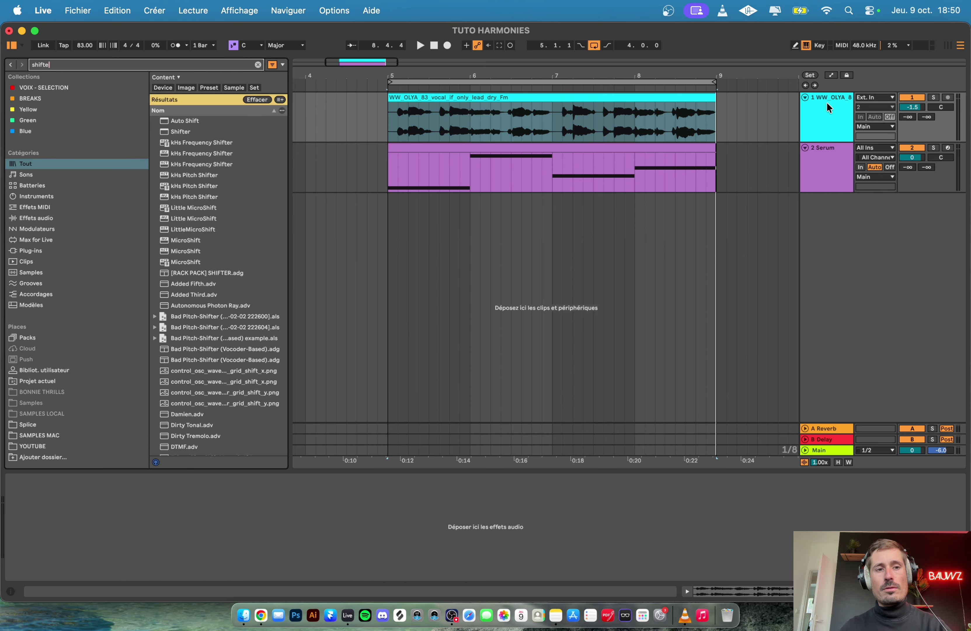
pyautogui.write('r')
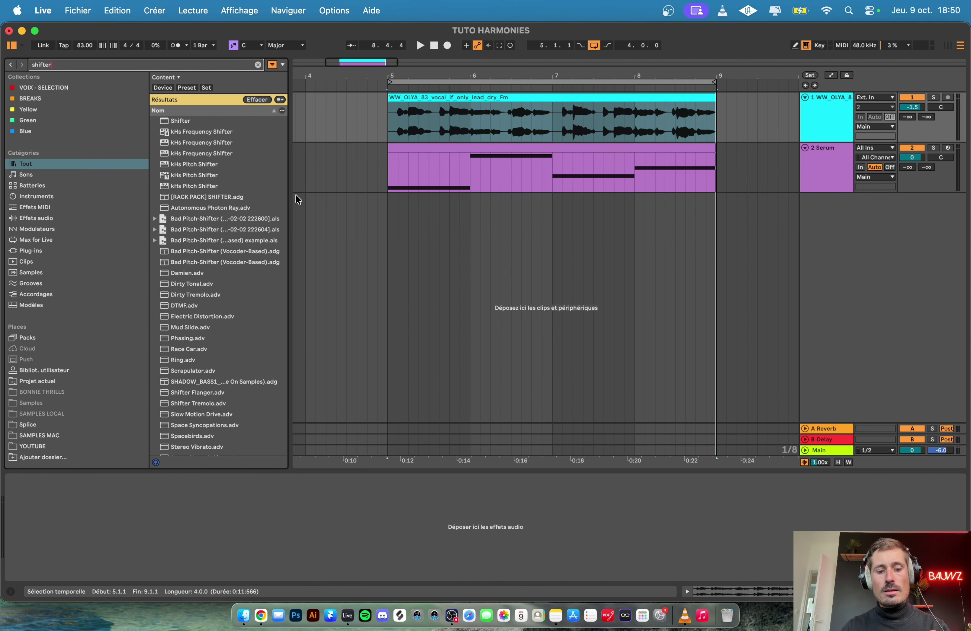
pyautogui.moveTo(177, 121); pyautogui.dragTo(191, 532)
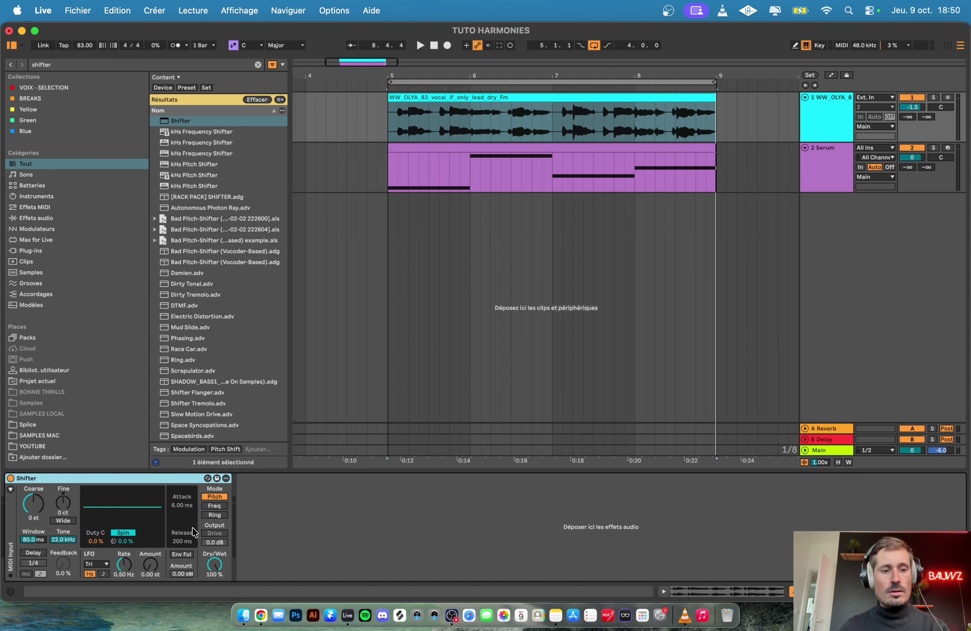
# - Group the Shifter into an Audio Effect Rack and show the rack's chain list
pyautogui.click(41, 480)
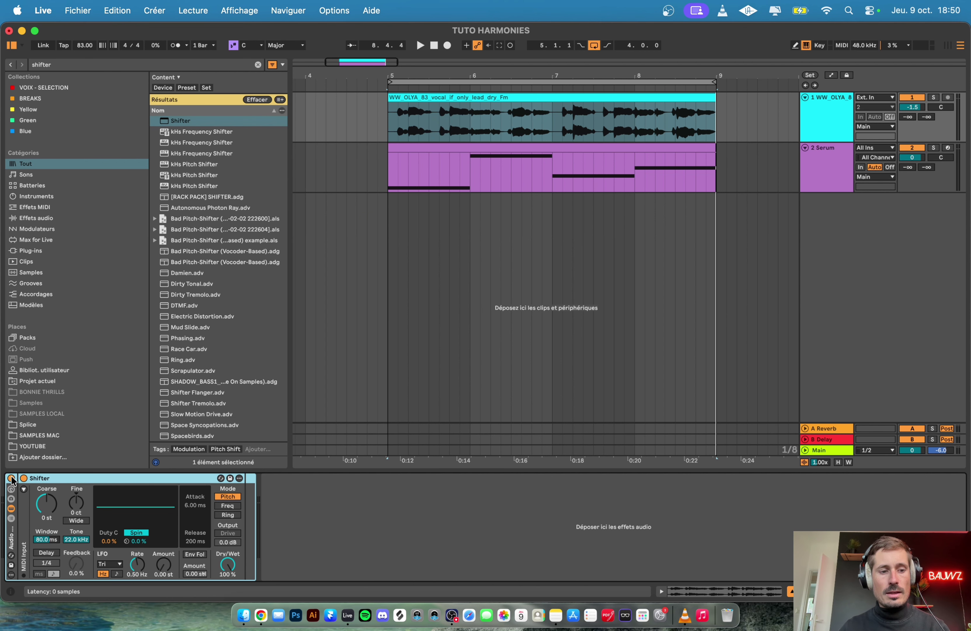
pyautogui.click(12, 518)
pyautogui.click(36, 507)
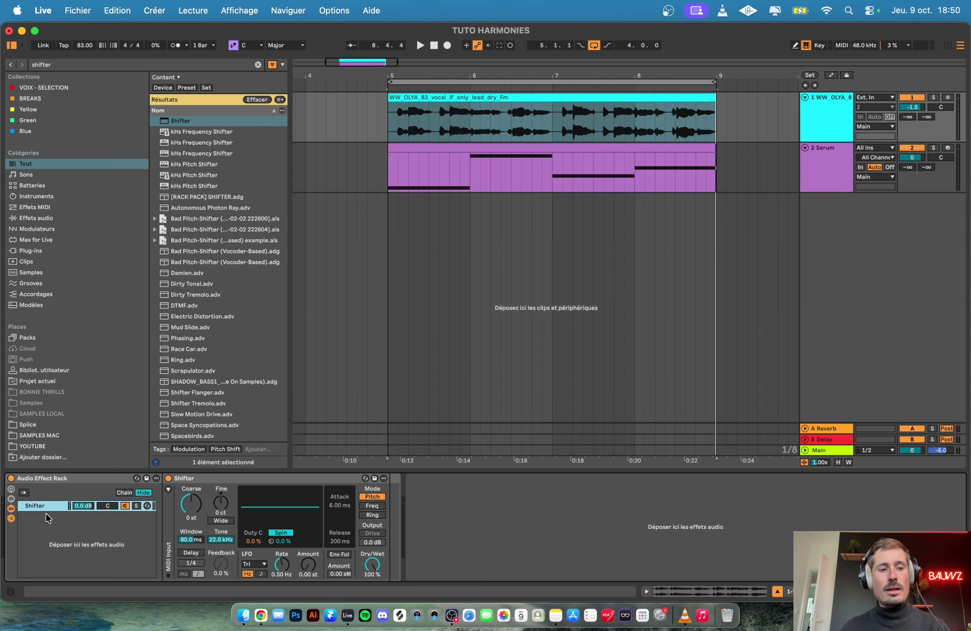
# - Create an empty chain named Main in the rack and move it above the Shifter chain
pyautogui.click(37, 522)
pyautogui.rightClick(38, 524)
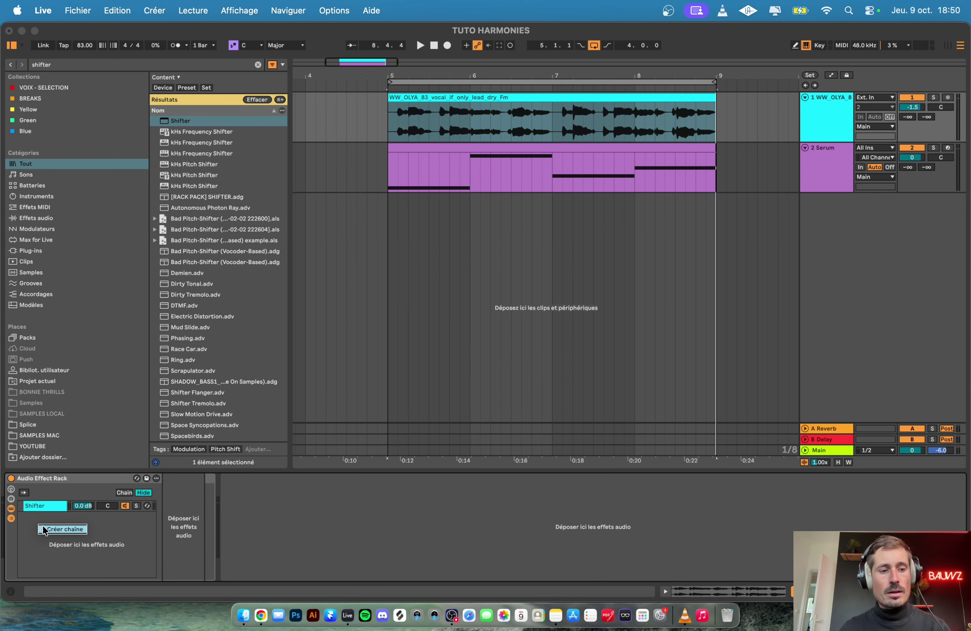
pyautogui.click(66, 528)
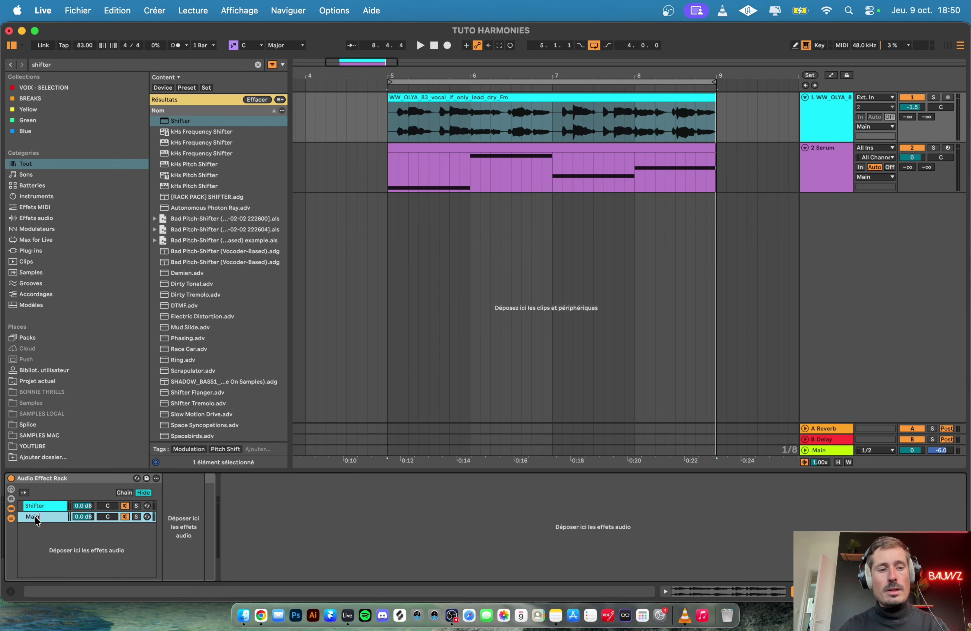
pyautogui.moveTo(34, 516); pyautogui.dragTo(38, 502)
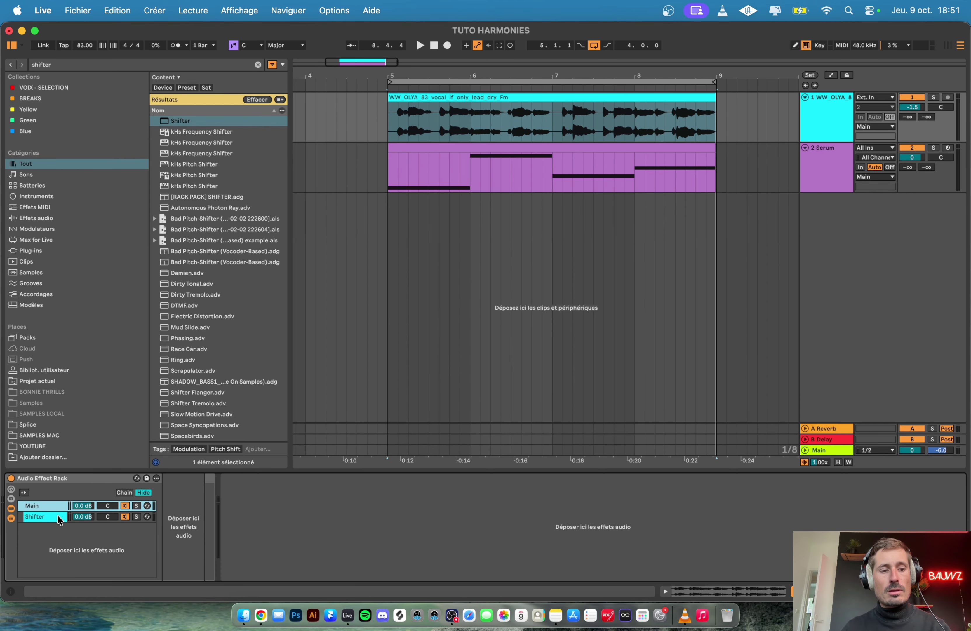
# - Rename the Shifter chain as +12 and set its Shifter's coarse pitch to 12 st
pyautogui.click(46, 517)
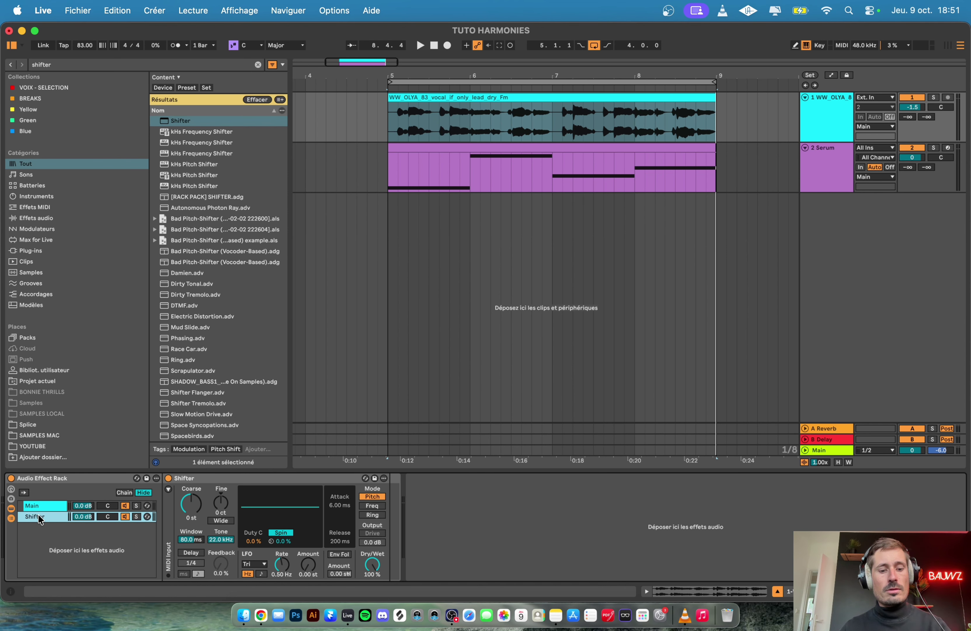
pyautogui.doubleClick(38, 517)
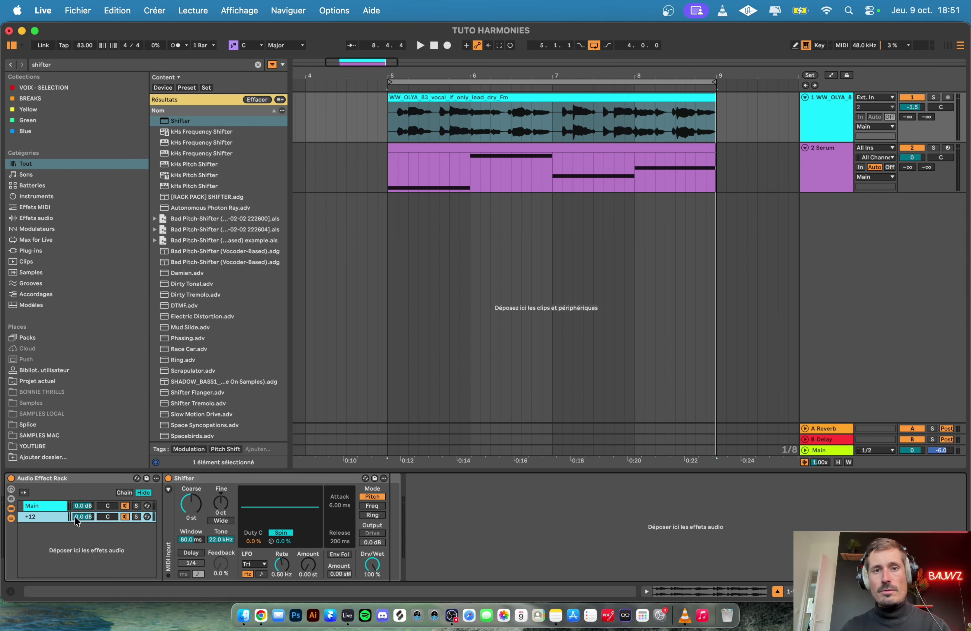
pyautogui.click(193, 509)
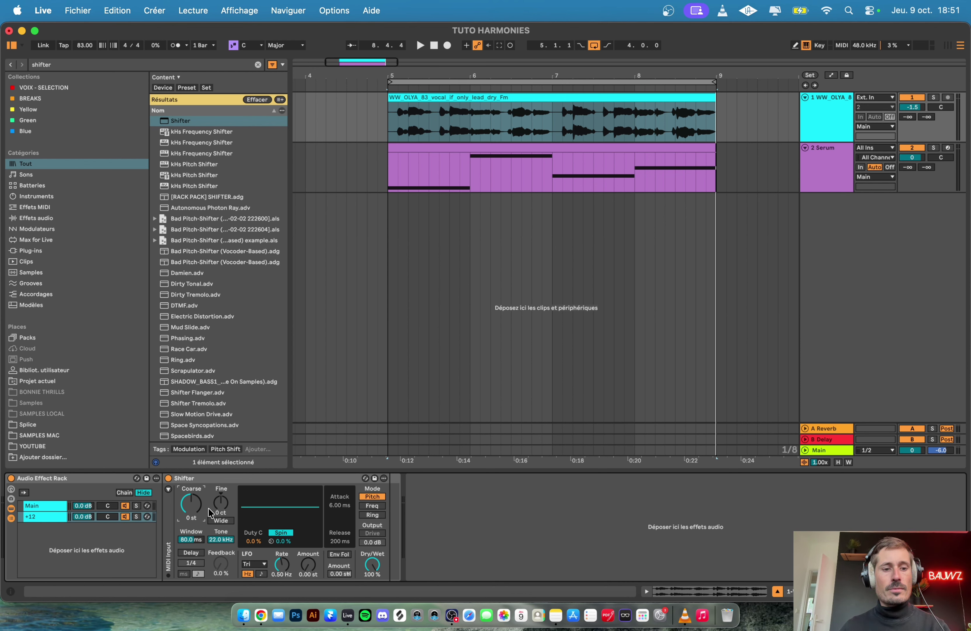
pyautogui.write('12')
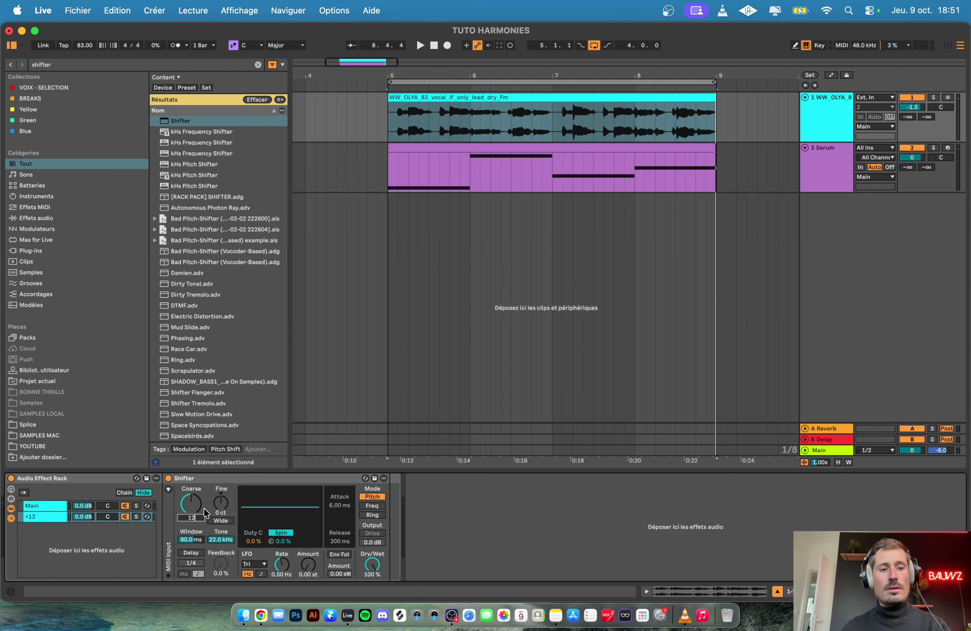
pyautogui.press('Return')
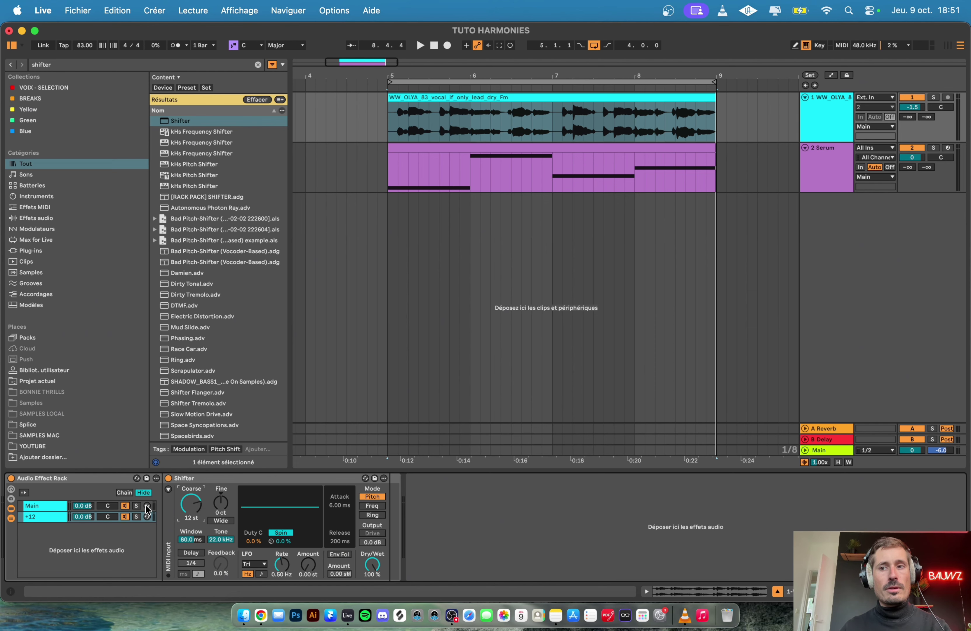
# - Solo the vocal track and play it from the start of the loop
pyautogui.press('space')
pyautogui.press('space')
pyautogui.click(934, 97)
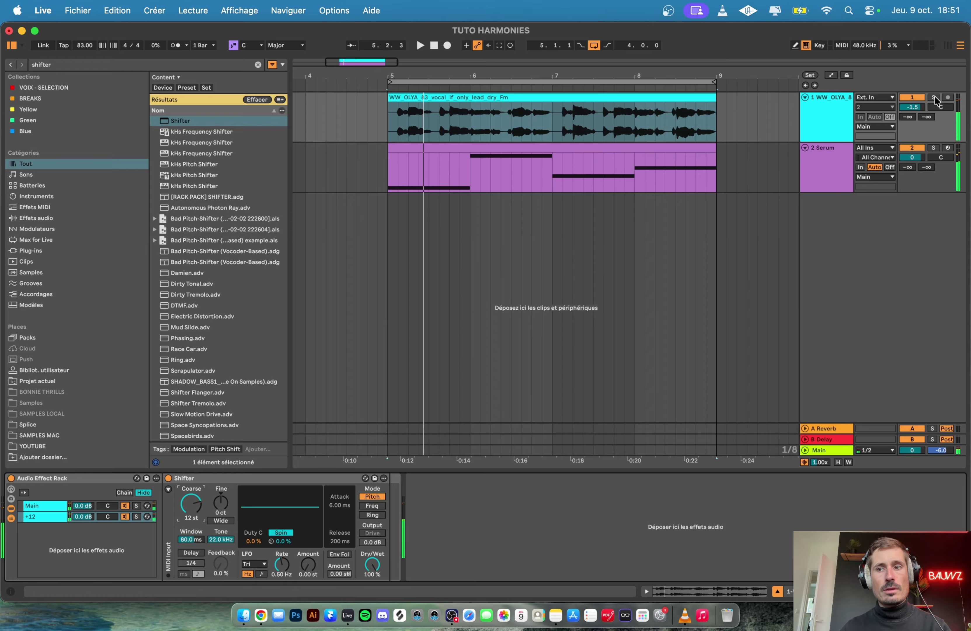
pyautogui.press('space')
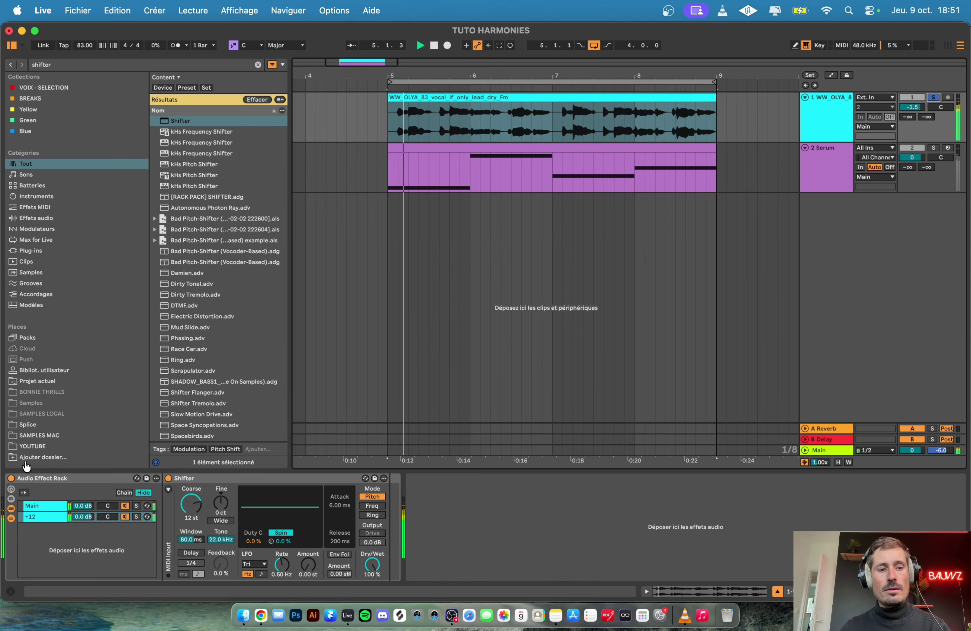
# - Lower the +12 chain's volume to about -10.6 dB, auditioning it soloed and blended with Main
pyautogui.click(137, 517)
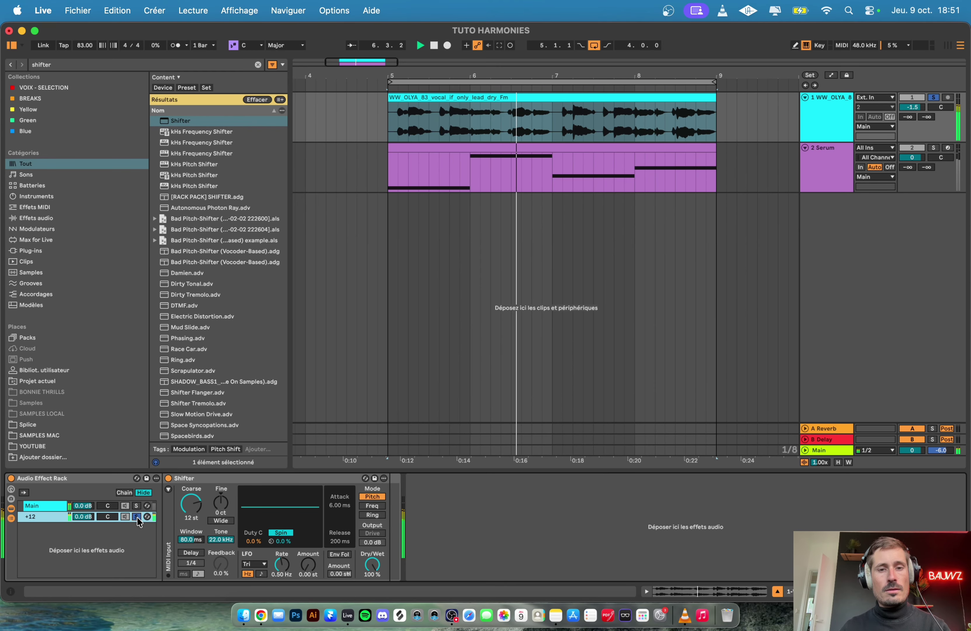
pyautogui.moveTo(83, 518); pyautogui.dragTo(83, 522)
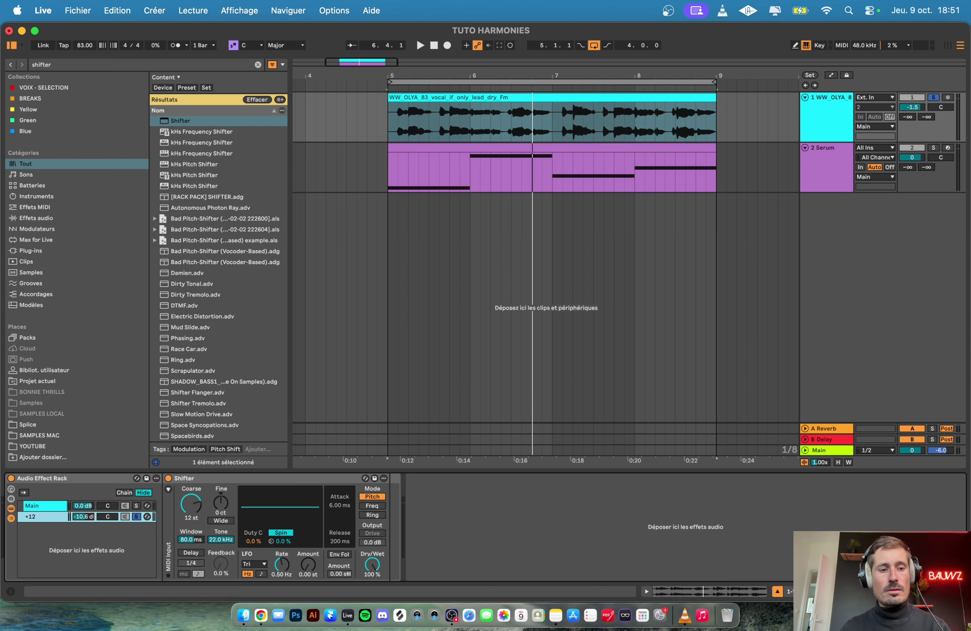
pyautogui.click(135, 515)
pyautogui.press('space')
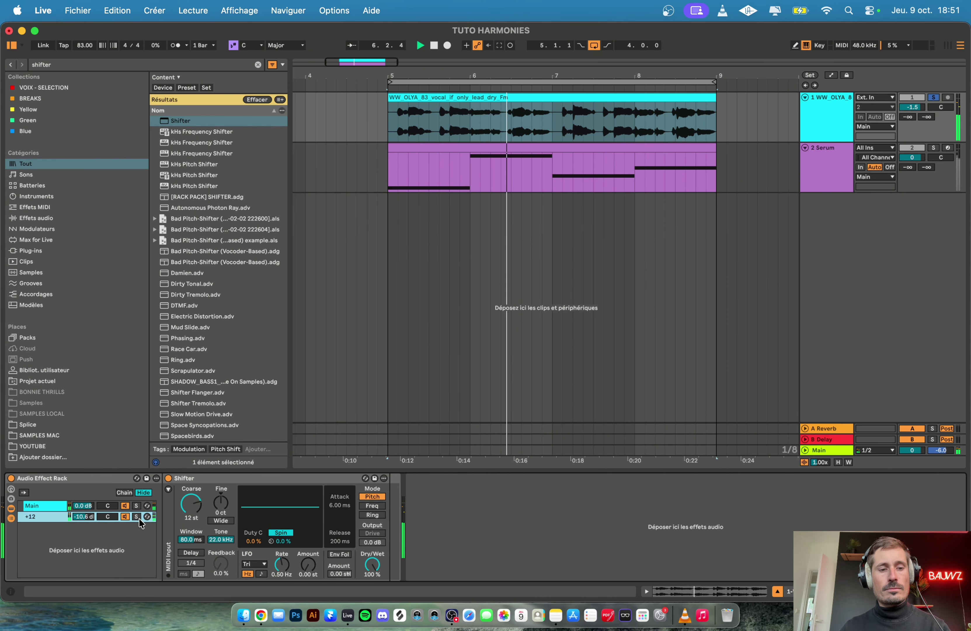
pyautogui.press('space')
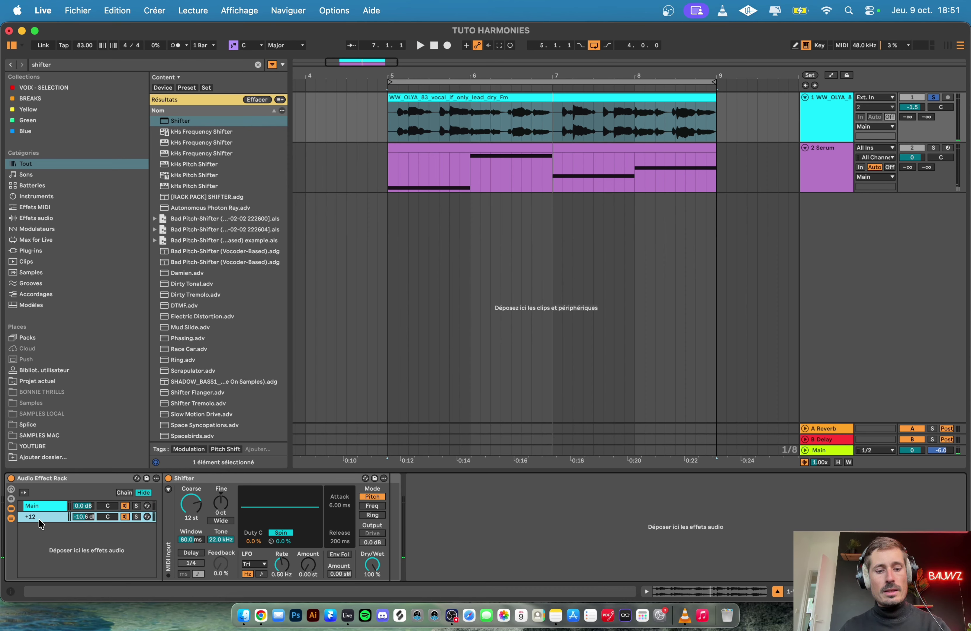
# - Duplicate the +12 chain, rename the copy as -12 and set its Shifter's coarse pitch to -12 st
pyautogui.press('super+d')
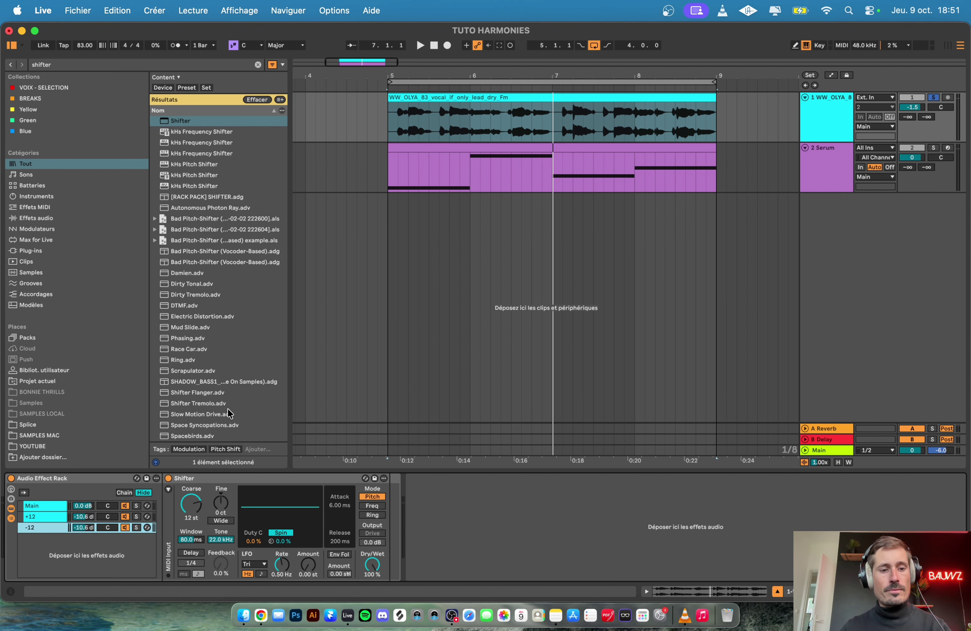
pyautogui.click(193, 509)
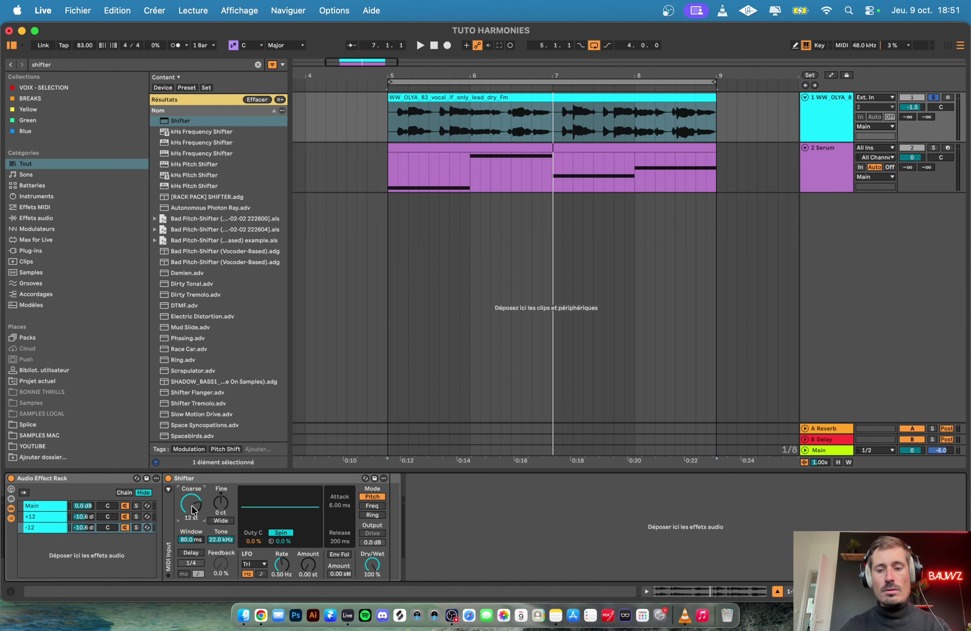
pyautogui.write('-12')
pyautogui.press('Return')
# - Listen to the -12 chain in solo and together with the other vocal chains
pyautogui.press('space')
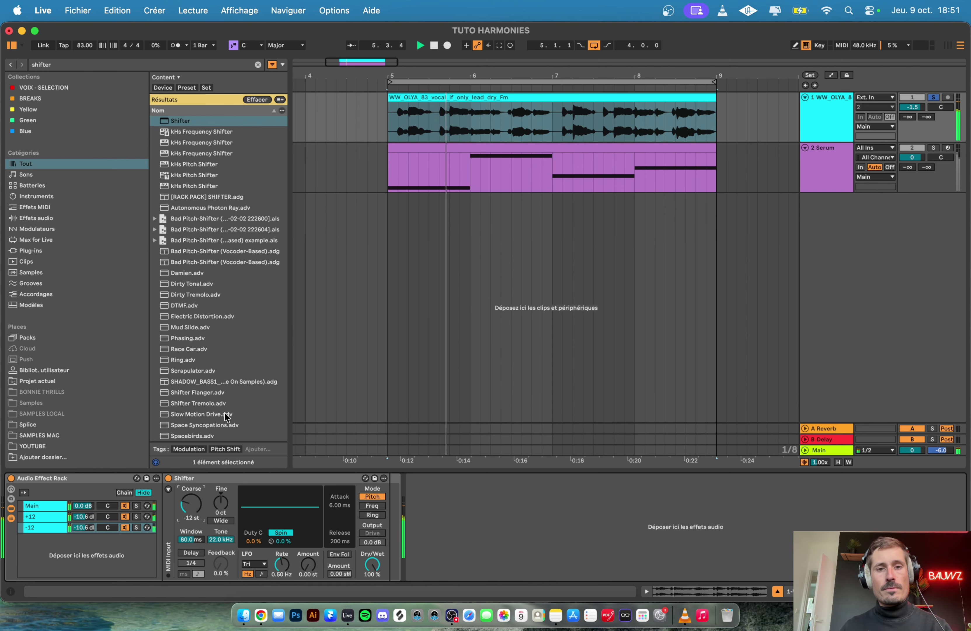
pyautogui.click(136, 528)
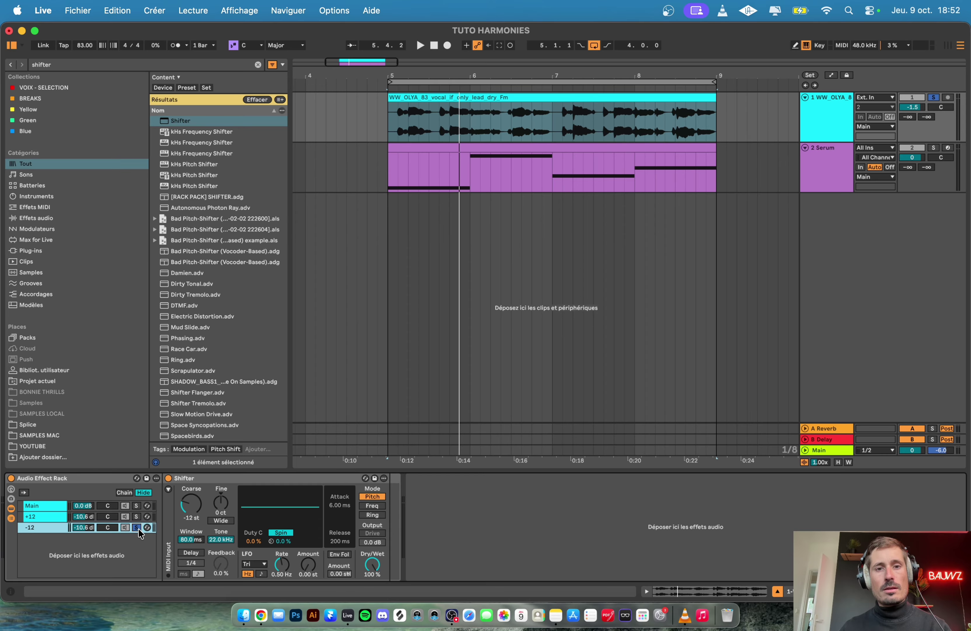
pyautogui.press('space')
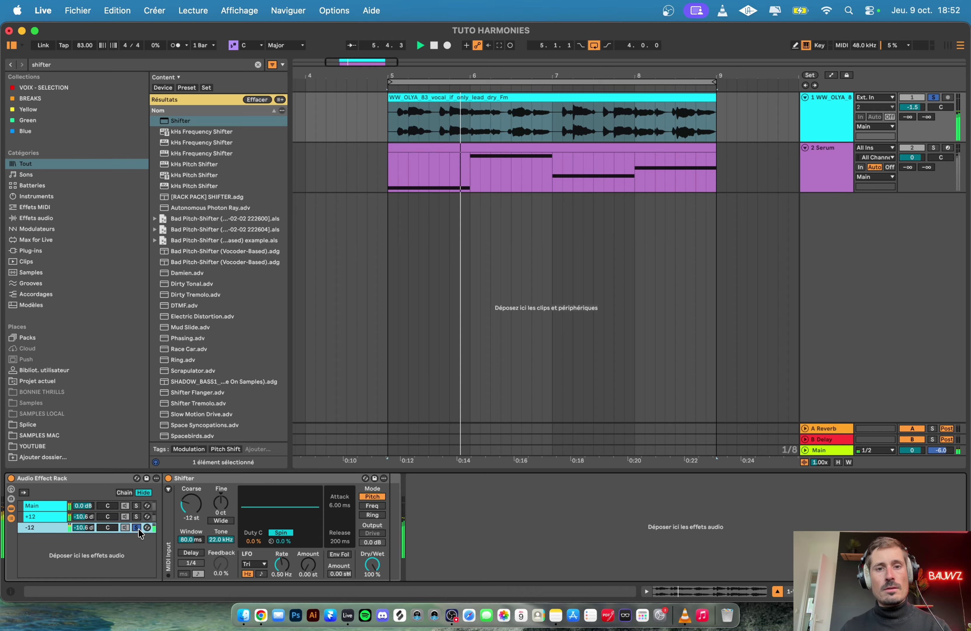
pyautogui.click(136, 528)
pyautogui.press('space')
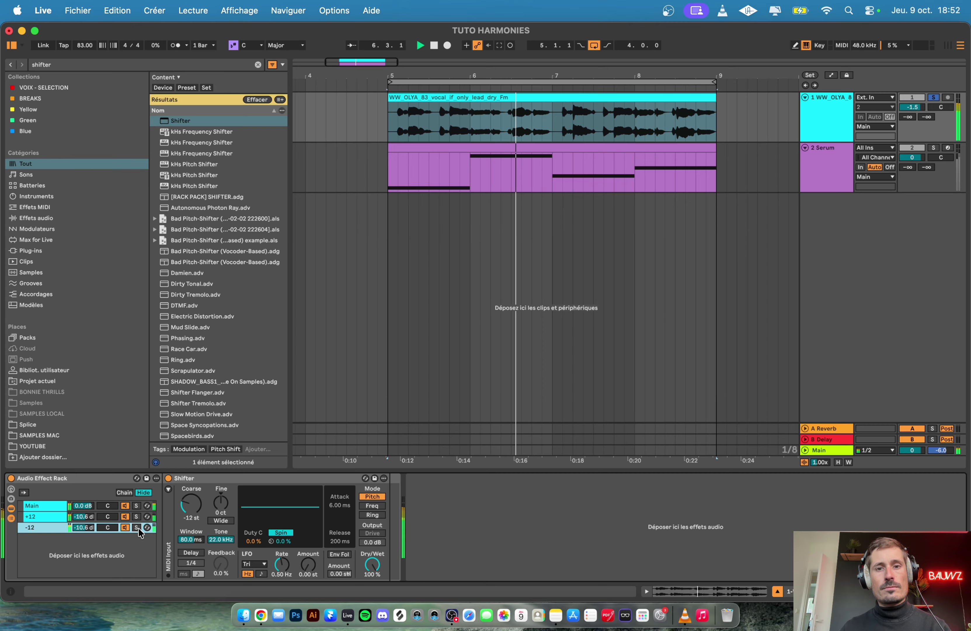
pyautogui.press('space')
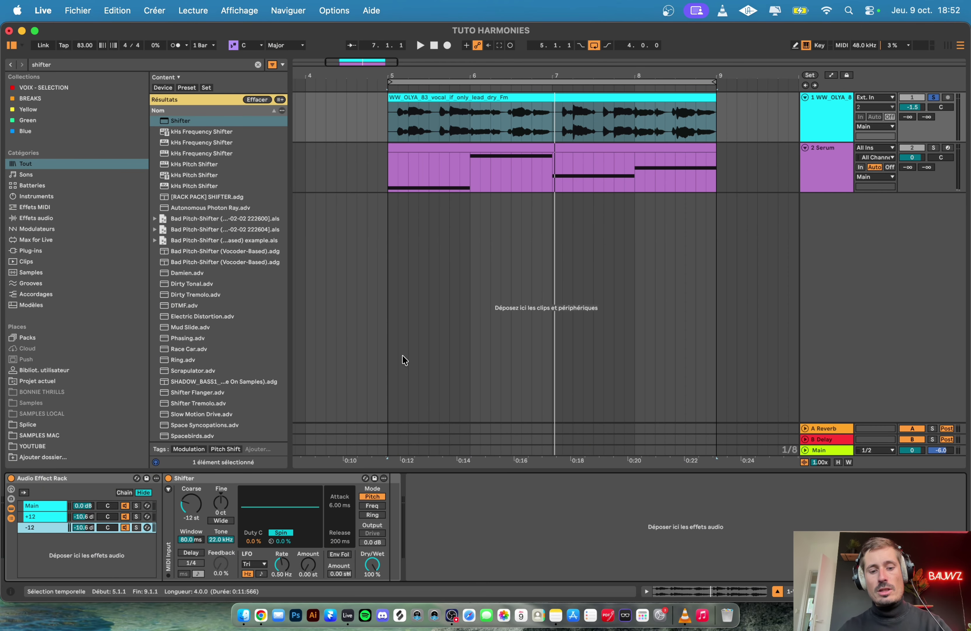
# - Search the browser for "auto" and add Auto Shift to the vocal rack as a new chain
pyautogui.press('super+f')
pyautogui.write('auto')
pyautogui.moveTo(185, 142); pyautogui.dragTo(85, 548)
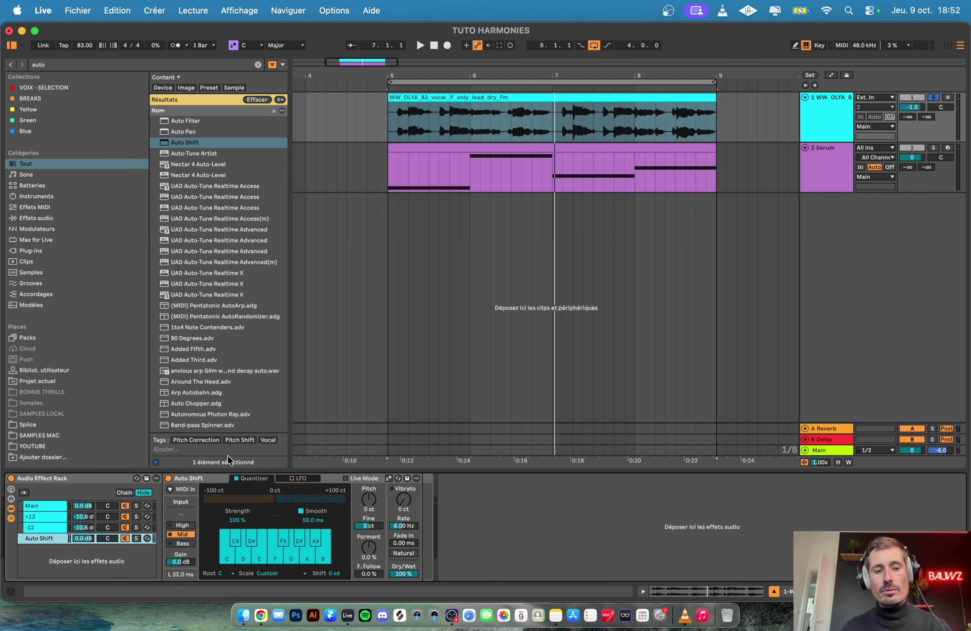
# - Duplicate the Serum track together with its MIDI clip
pyautogui.hscroll(-1, 440, 150)
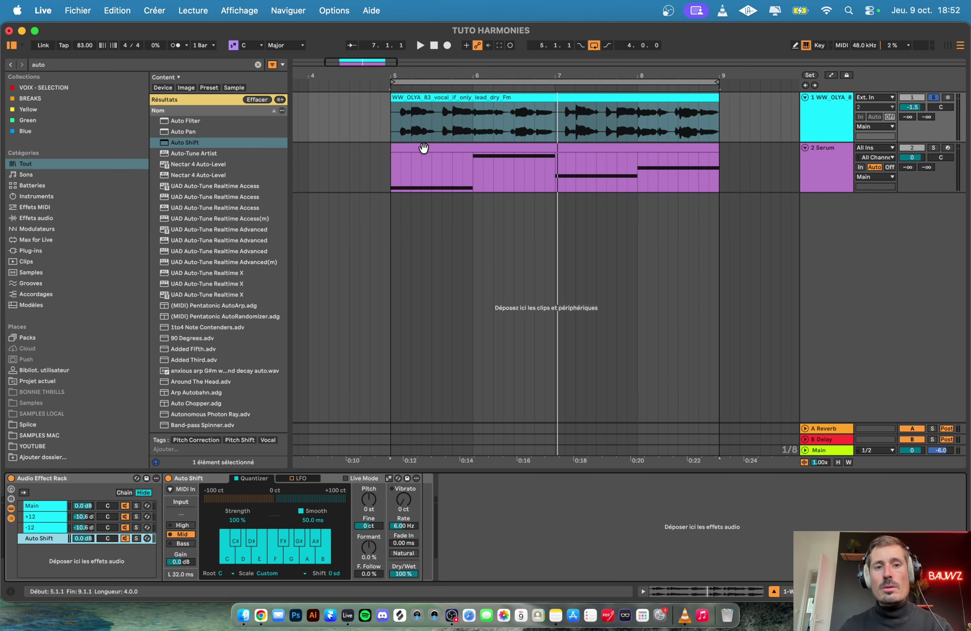
pyautogui.click(426, 150)
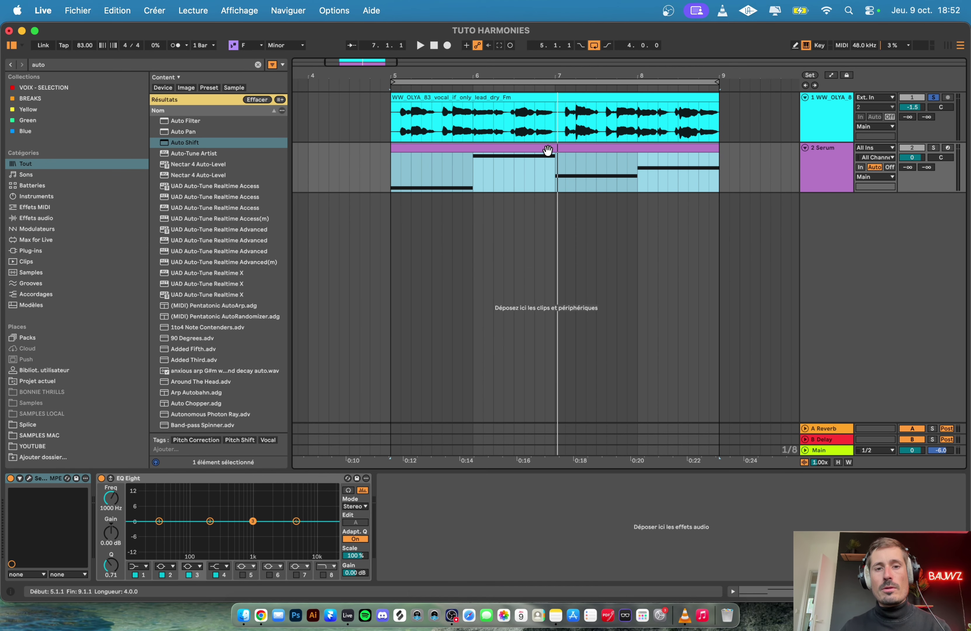
pyautogui.hscroll(-1, 548, 150)
pyautogui.click(826, 164)
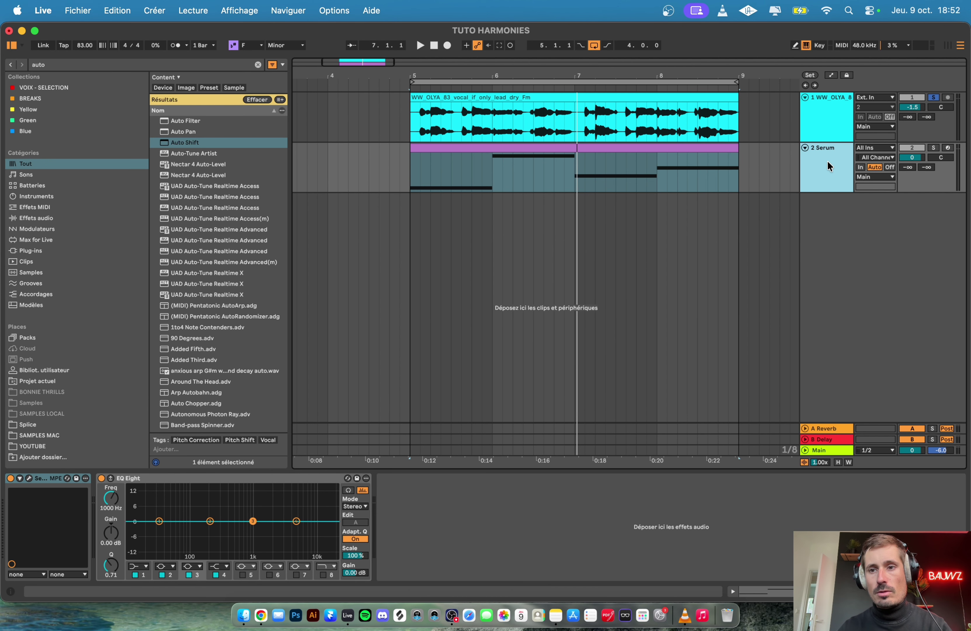
pyautogui.press('super+d')
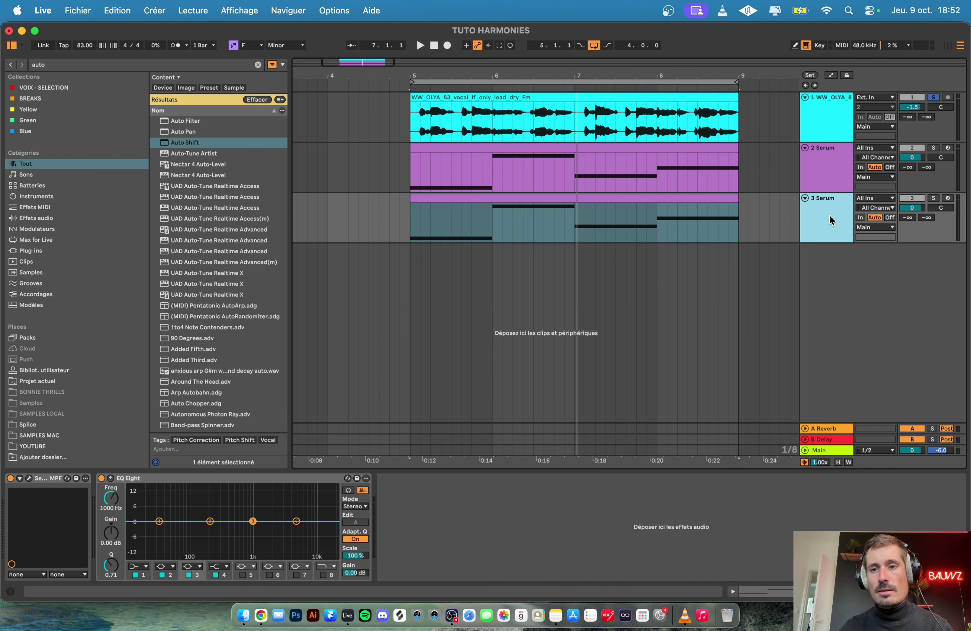
# - Rename the duplicated Serum track as Harmonies and put it in solo
pyautogui.press('super+r')
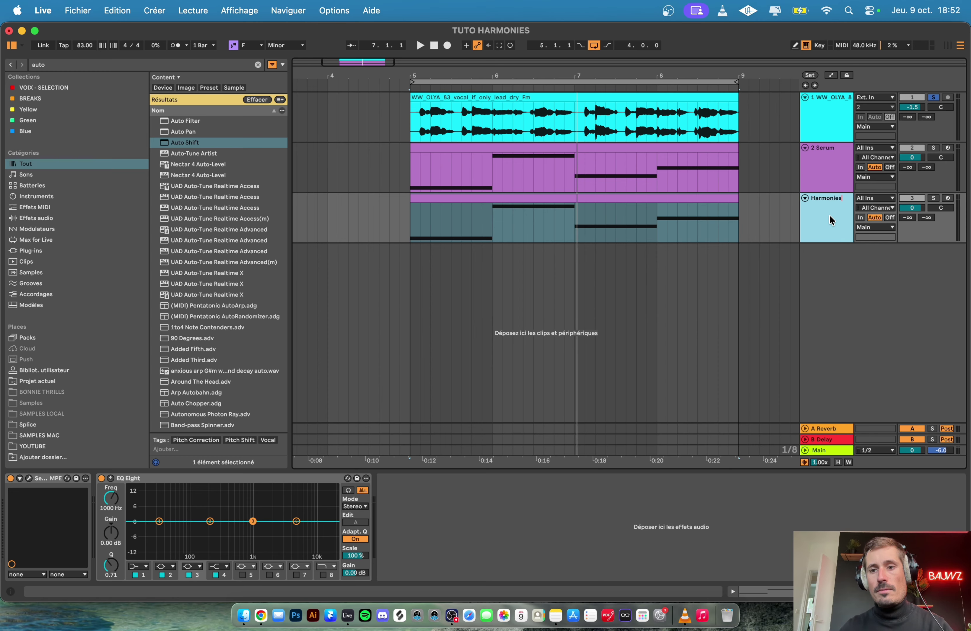
pyautogui.write('Harmonies')
pyautogui.click(934, 198)
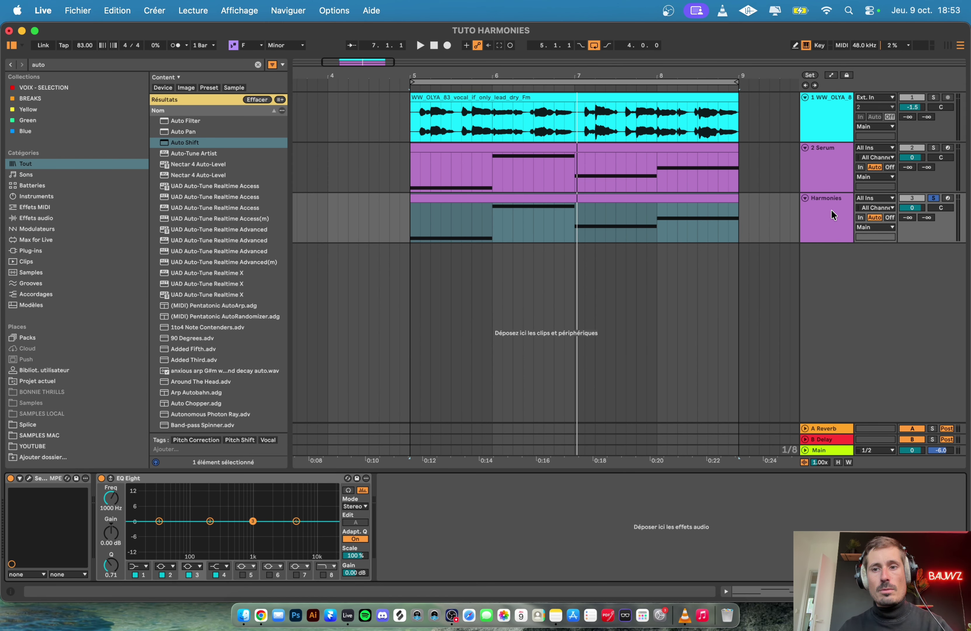
# - Search the browser for "grand piano", replace Serum on the Harmonies track with Grand Piano.adg and listen to it
pyautogui.press('super+f')
pyautogui.write('gran')
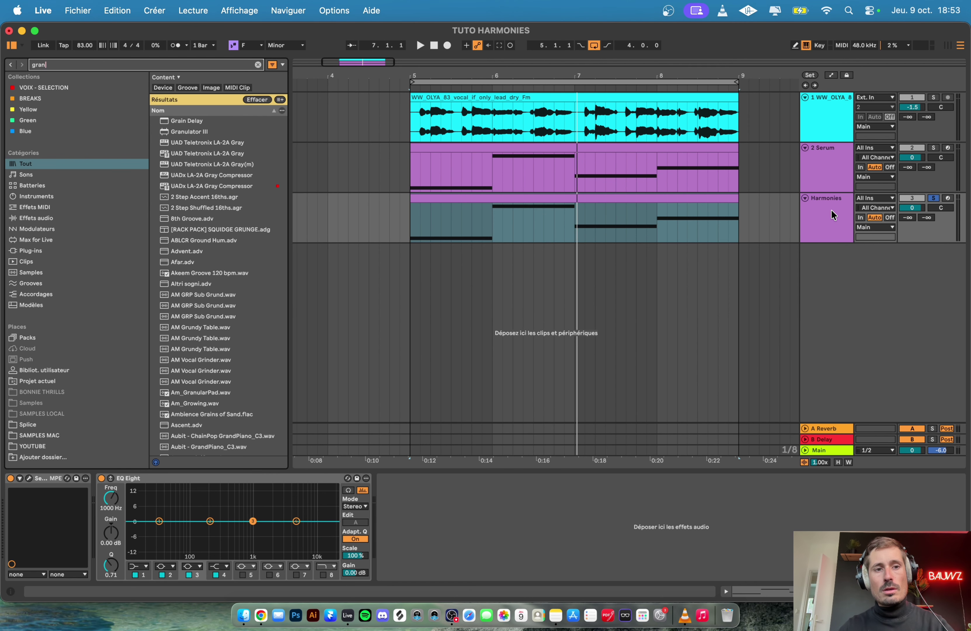
pyautogui.write('d piano')
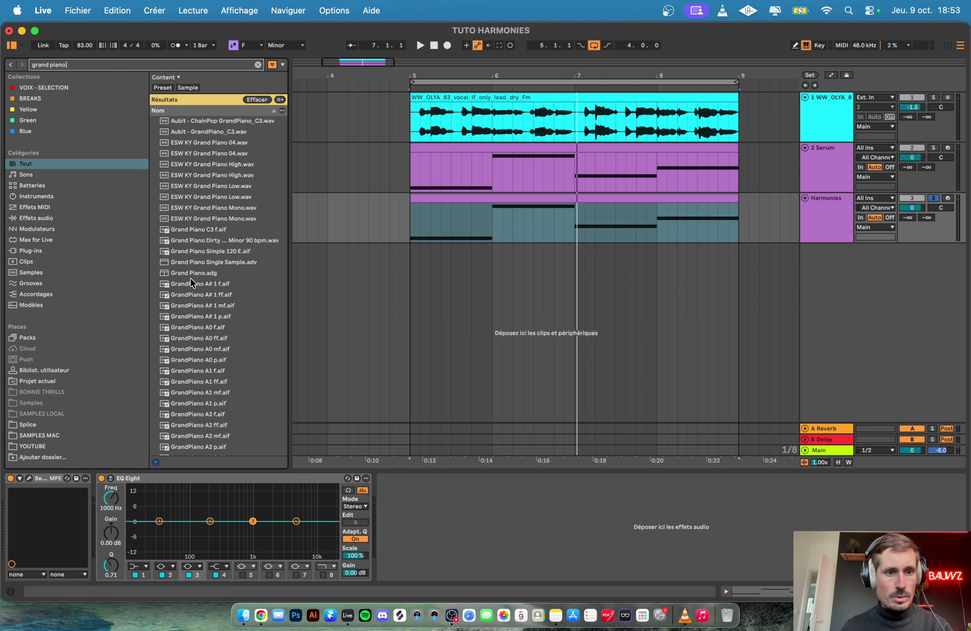
pyautogui.moveTo(190, 271); pyautogui.dragTo(39, 500)
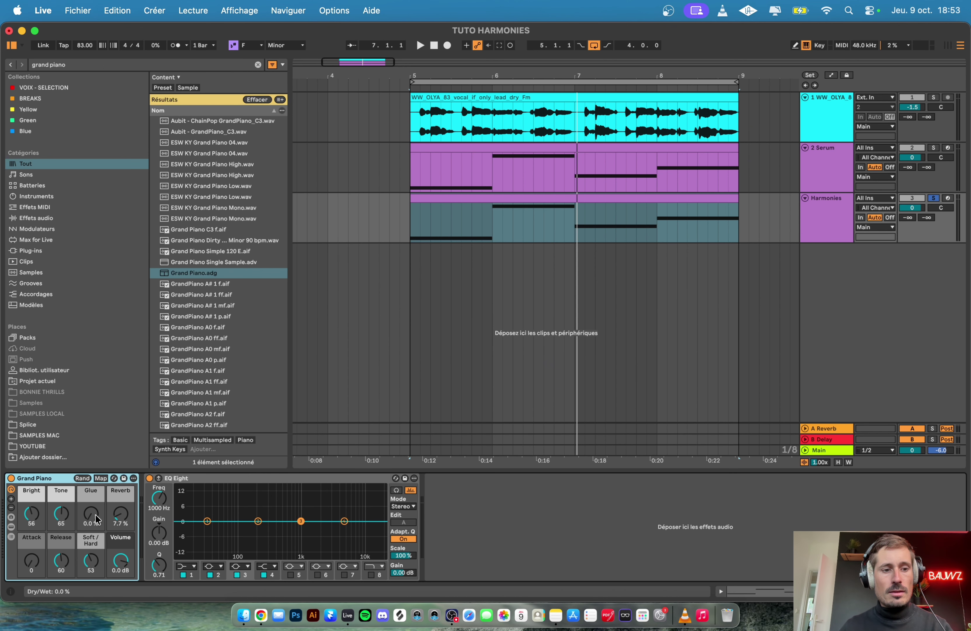
pyautogui.press('space')
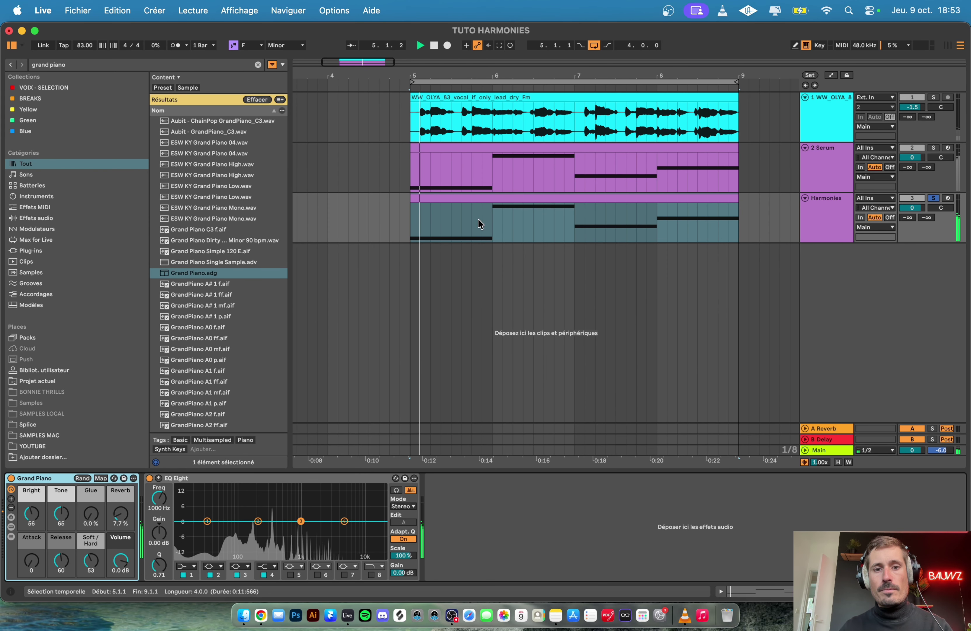
# - In the Harmonies MIDI clip, copy all four bass notes and place the copies one octave higher
pyautogui.doubleClick(470, 196)
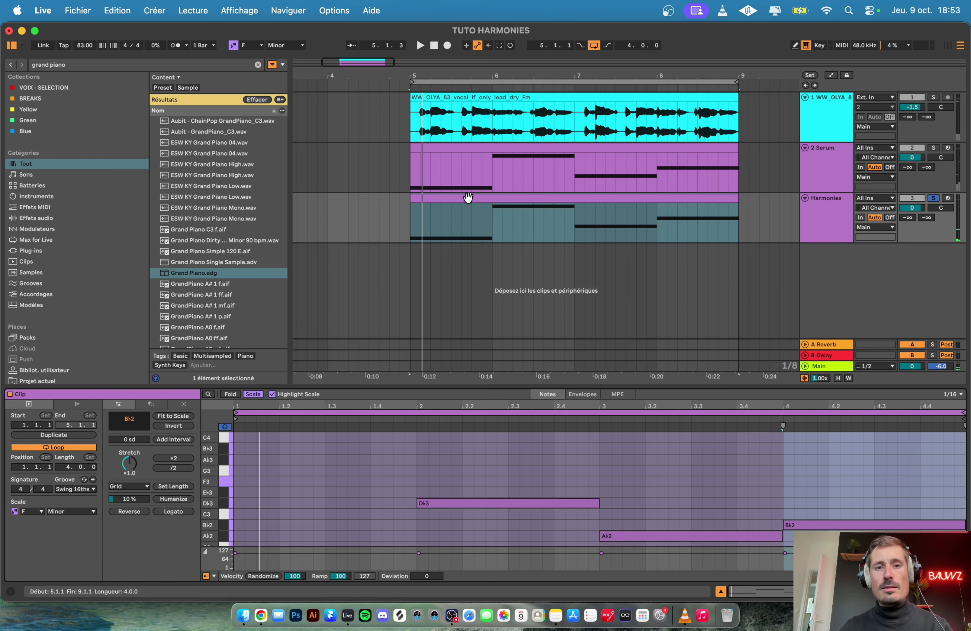
pyautogui.moveTo(506, 387); pyautogui.dragTo(508, 193)
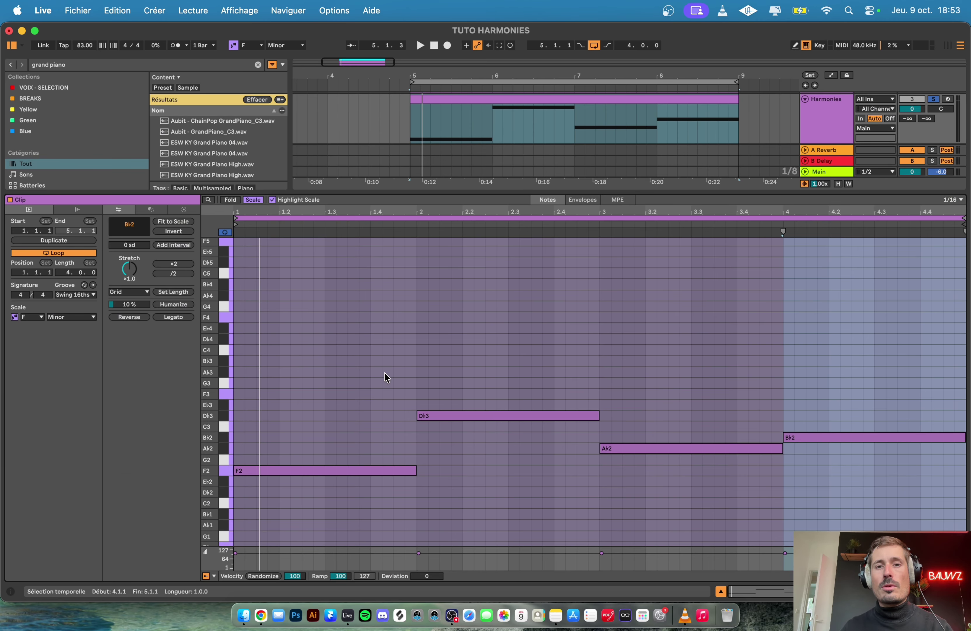
pyautogui.scroll(1, 385, 373)
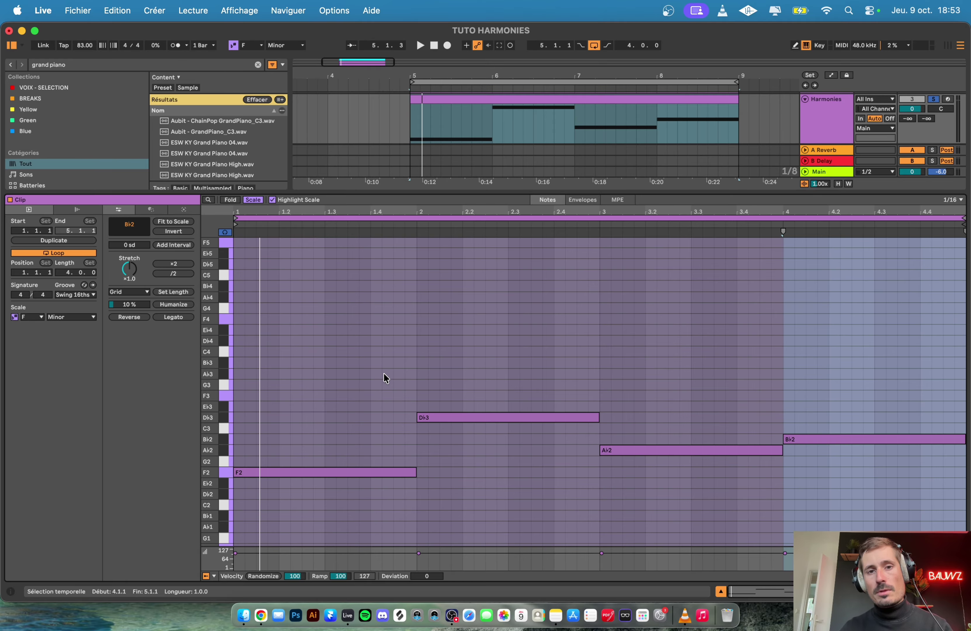
pyautogui.moveTo(351, 346); pyautogui.dragTo(859, 509)
pyautogui.press('super+c')
pyautogui.press('super+v')
pyautogui.hotkey('shift', 'Up')
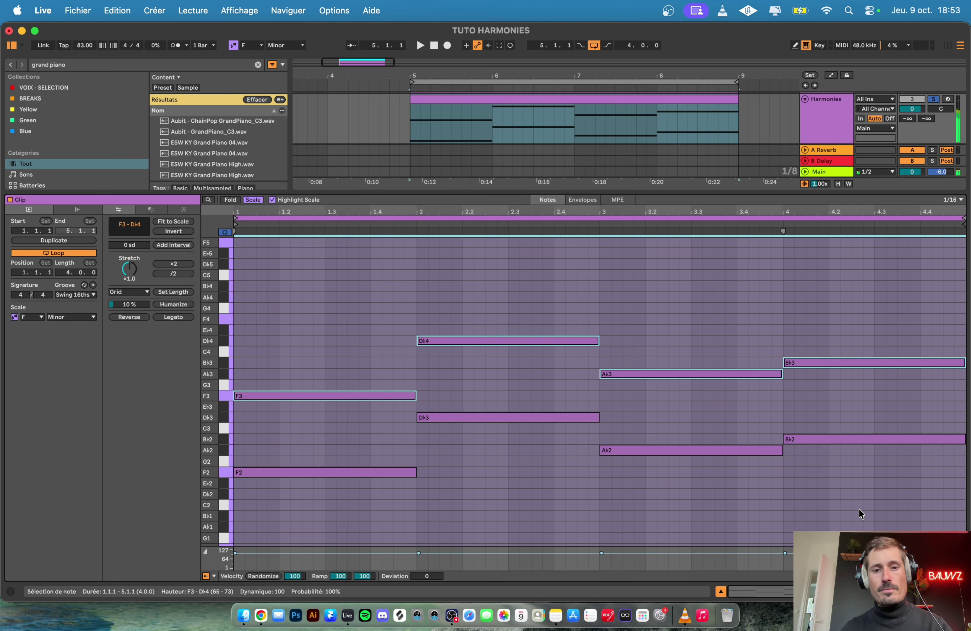
# - Stack two more copies of the octave-up notes, each two scale degrees above the previous one, to build triads
pyautogui.press('super+c')
pyautogui.press('super+v')
pyautogui.press('Up')
pyautogui.press('Up')
pyautogui.press('super+c')
pyautogui.press('super+v')
pyautogui.press('Up')
pyautogui.press('Up')
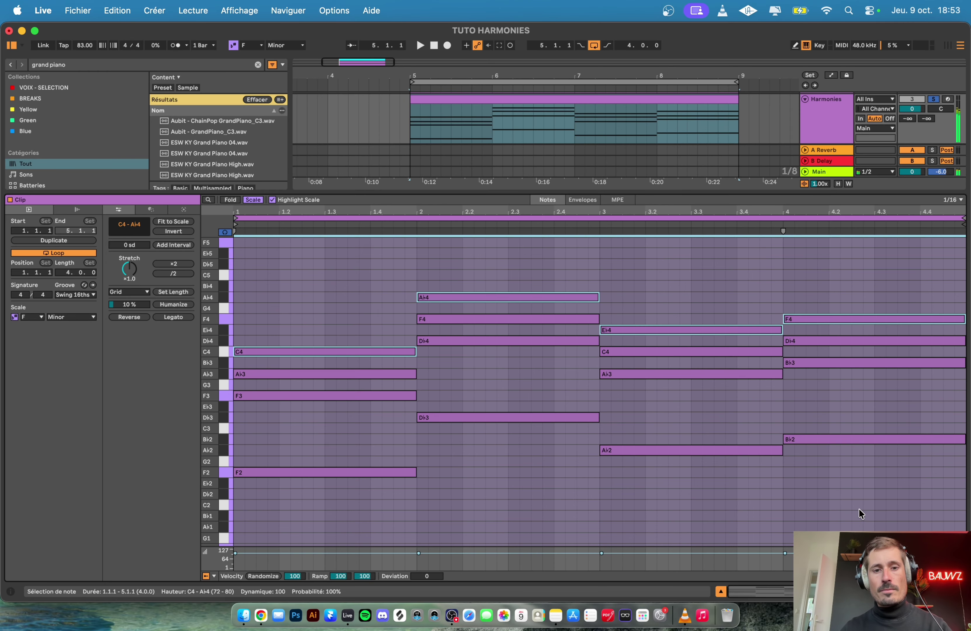
# - Invert two chords by moving the first bar's F3 up an octave and the second bar's A♭4 down an octave
pyautogui.click(366, 395)
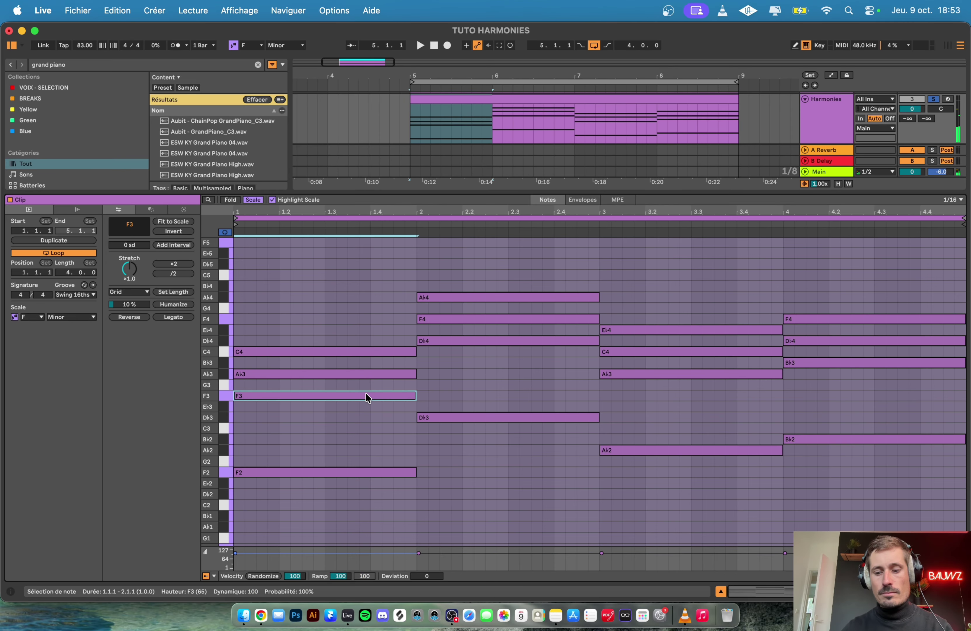
pyautogui.hotkey('shift', 'Up')
pyautogui.click(531, 296)
pyautogui.hotkey('shift', 'Down')
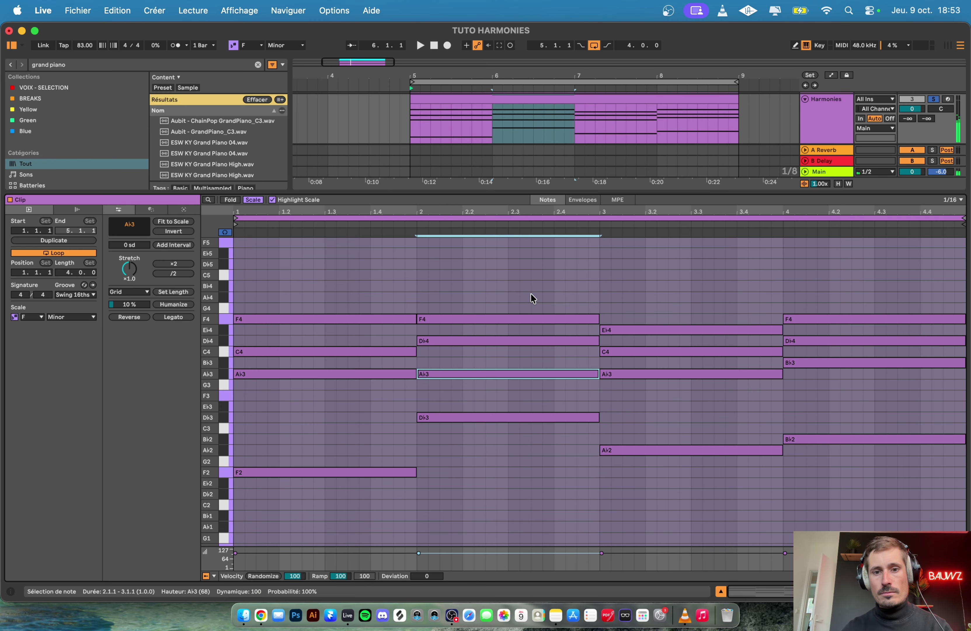
# - Play the Harmonies chords in solo, then take the track out of solo and listen with the other tracks
pyautogui.press('space')
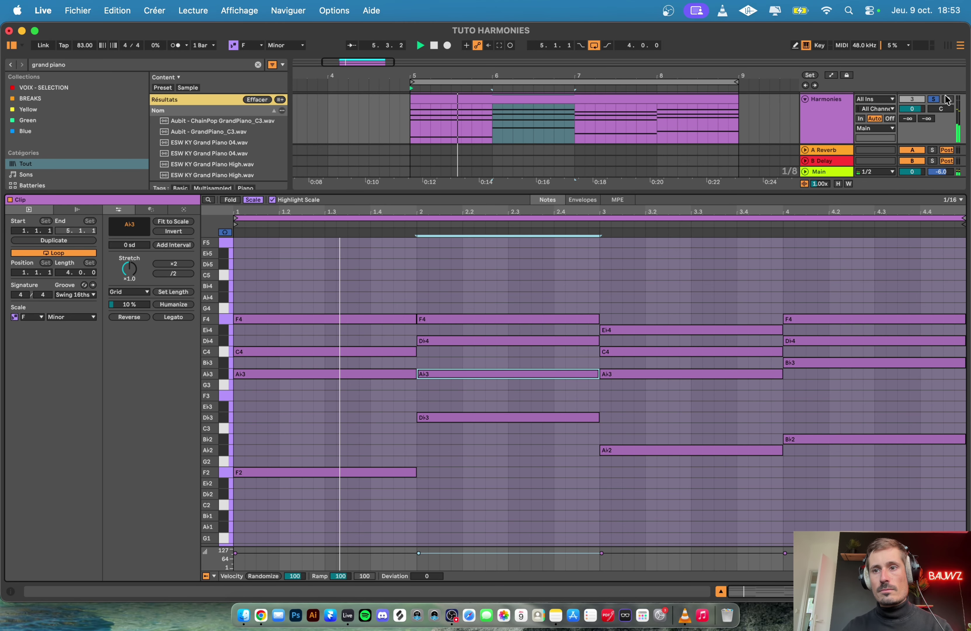
pyautogui.click(937, 101)
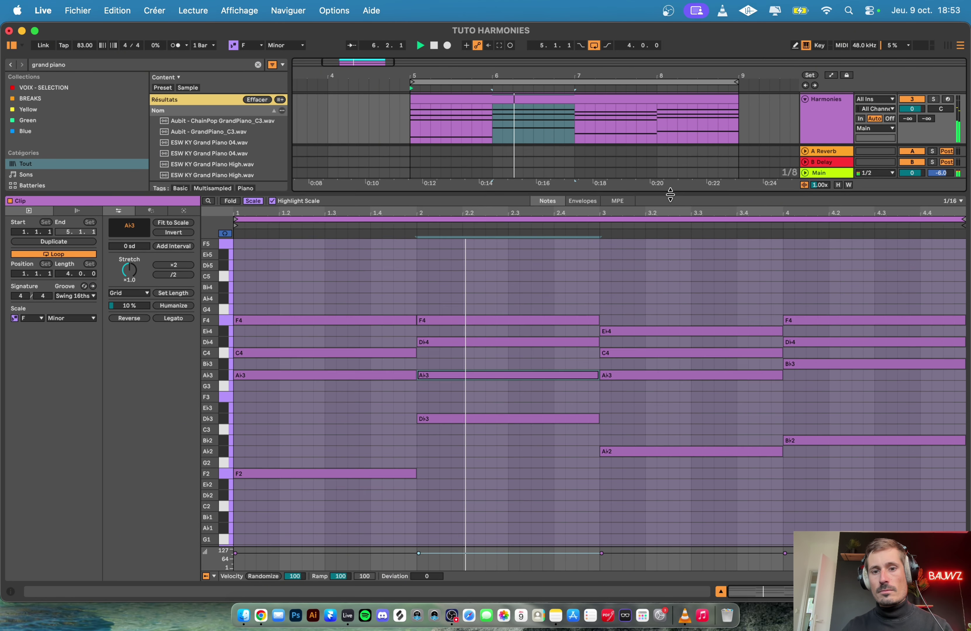
pyautogui.moveTo(670, 191); pyautogui.dragTo(671, 254)
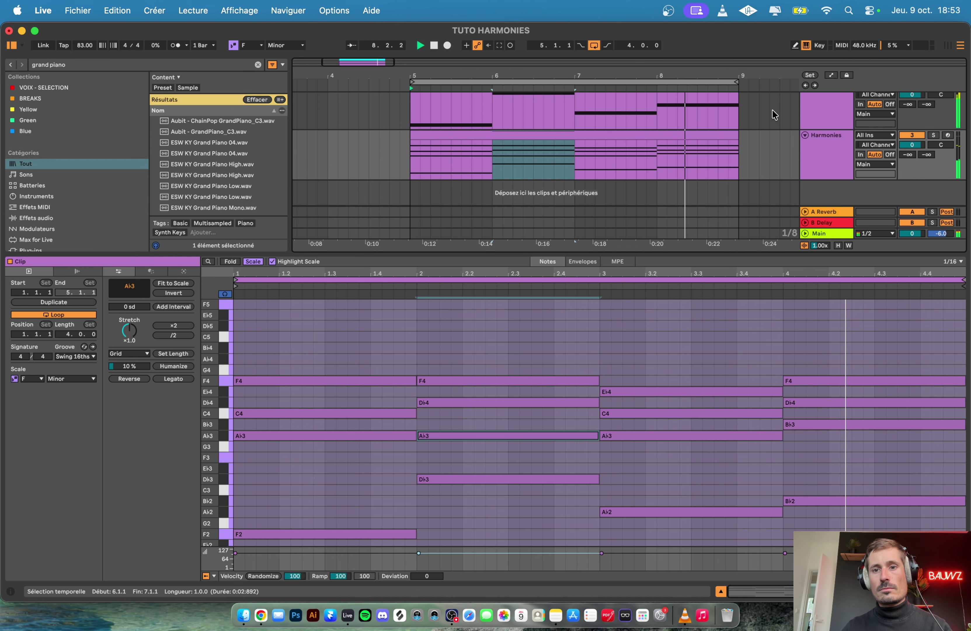
pyautogui.press('space')
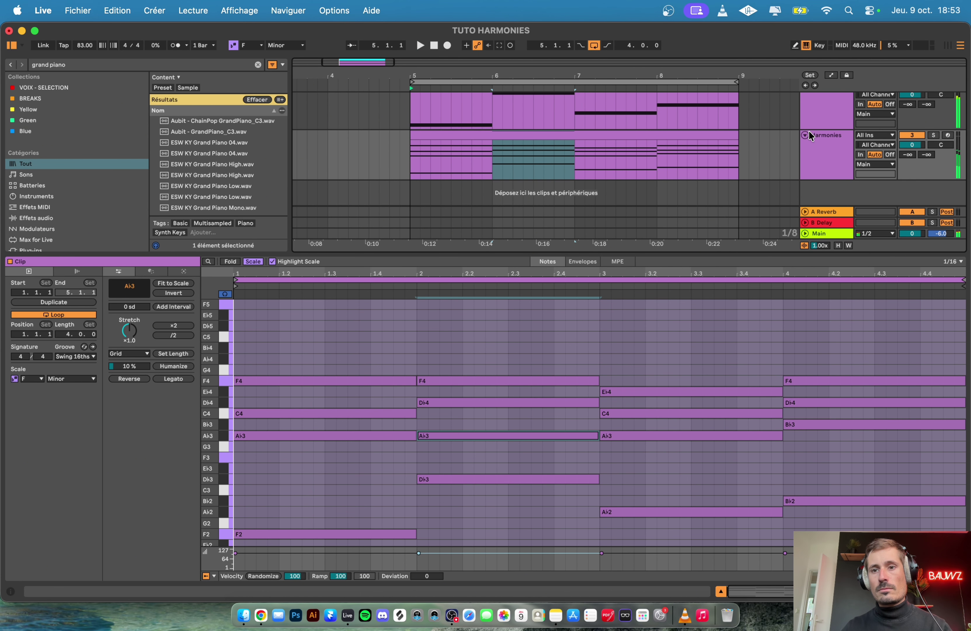
# - Deactivate the Harmonies track and shrink the clip editor to make room for all the tracks
pyautogui.scroll(1, 748, 163)
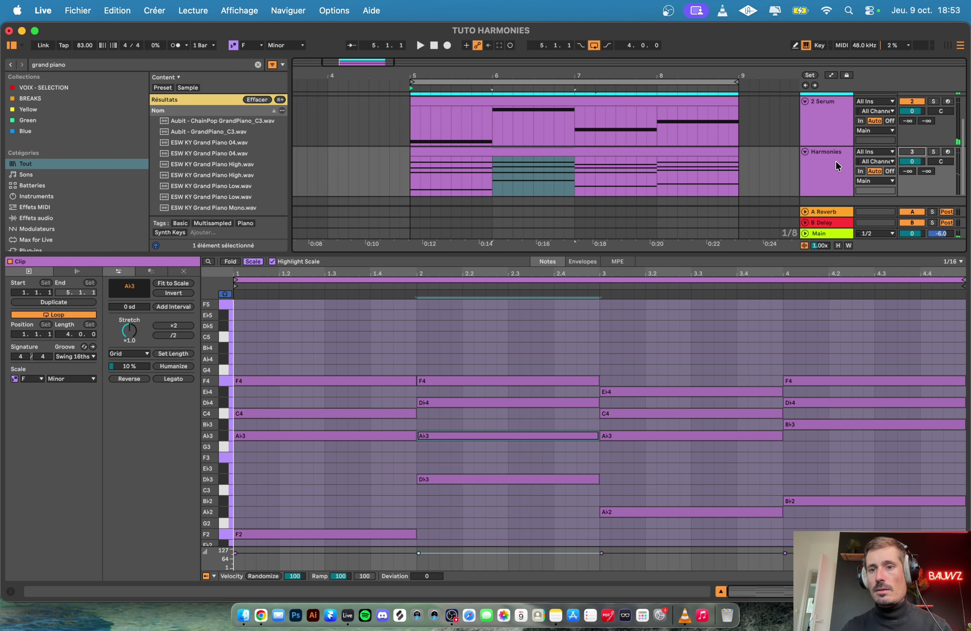
pyautogui.click(408, 169)
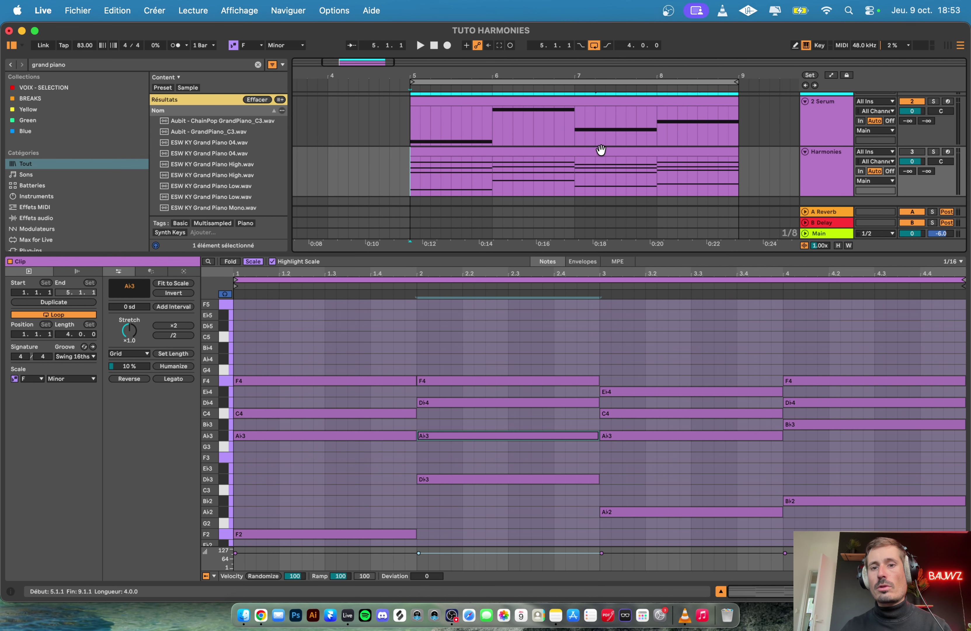
pyautogui.moveTo(634, 253); pyautogui.dragTo(634, 393)
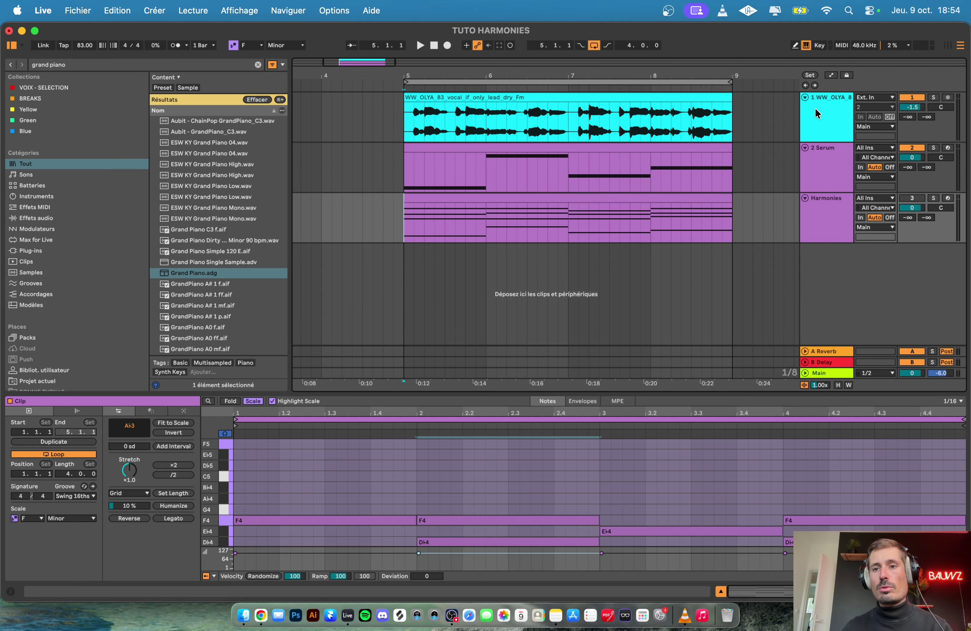
# - In the vocal track's Auto Shift, turn on MIDI control and choose Harmonies as the MIDI input source
pyautogui.click(823, 104)
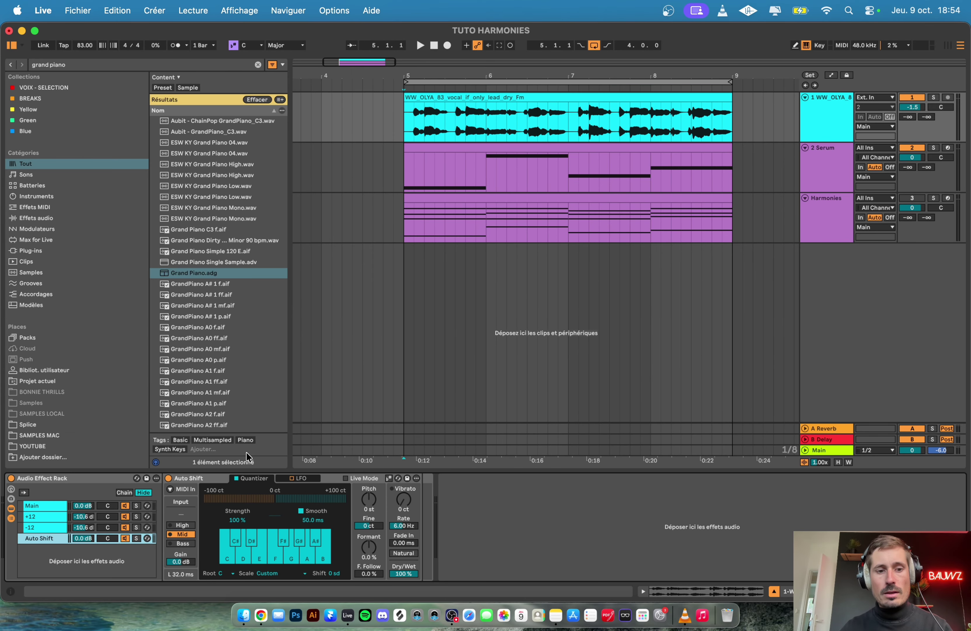
pyautogui.click(171, 490)
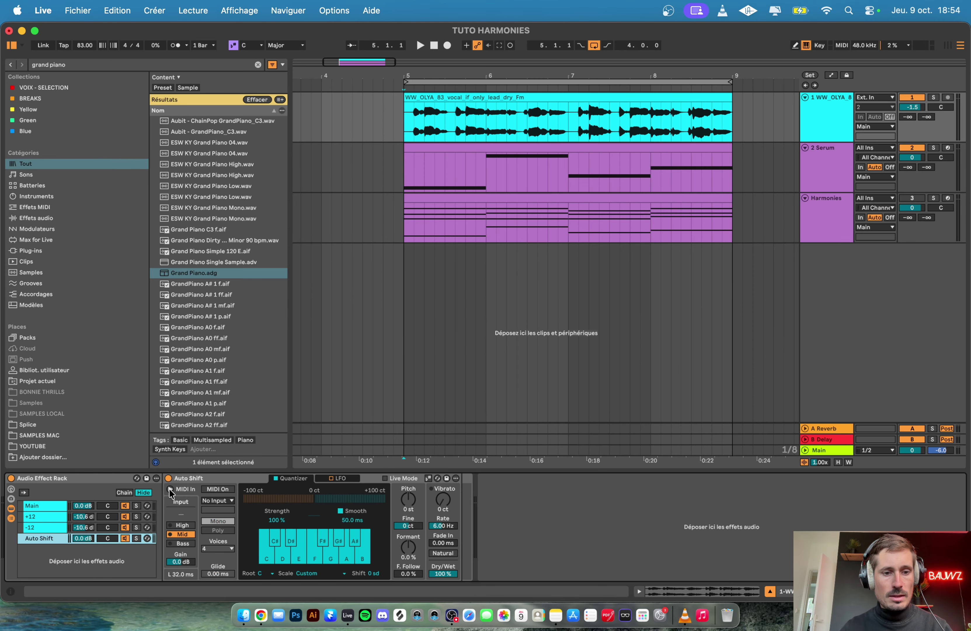
pyautogui.click(229, 490)
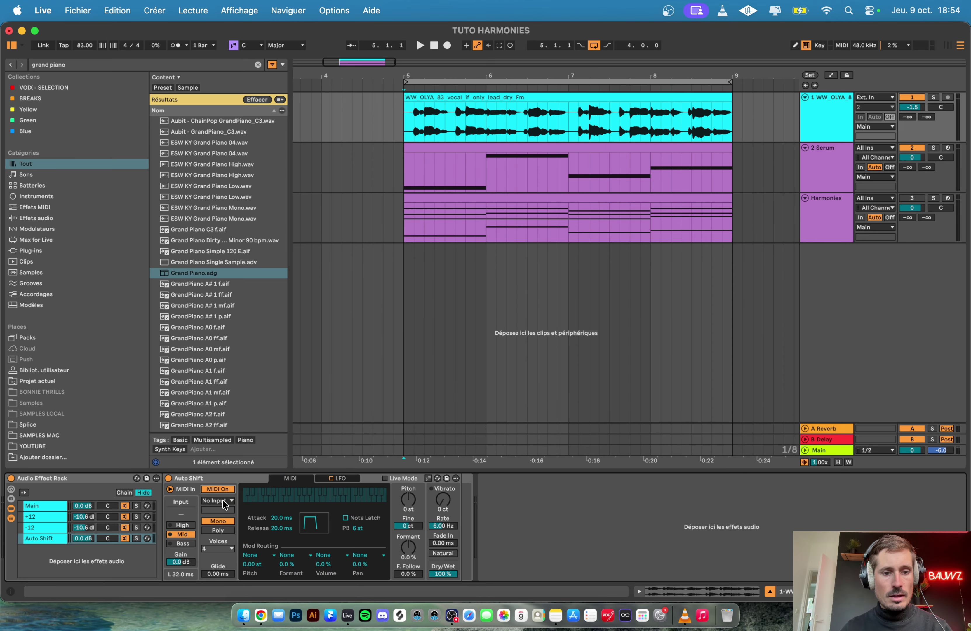
pyautogui.click(222, 500)
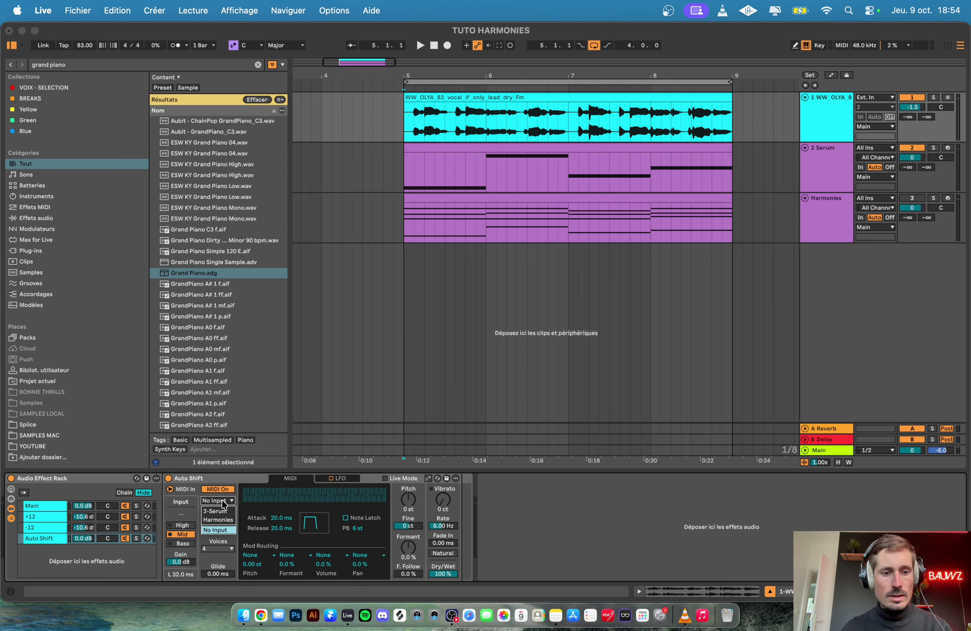
pyautogui.click(219, 520)
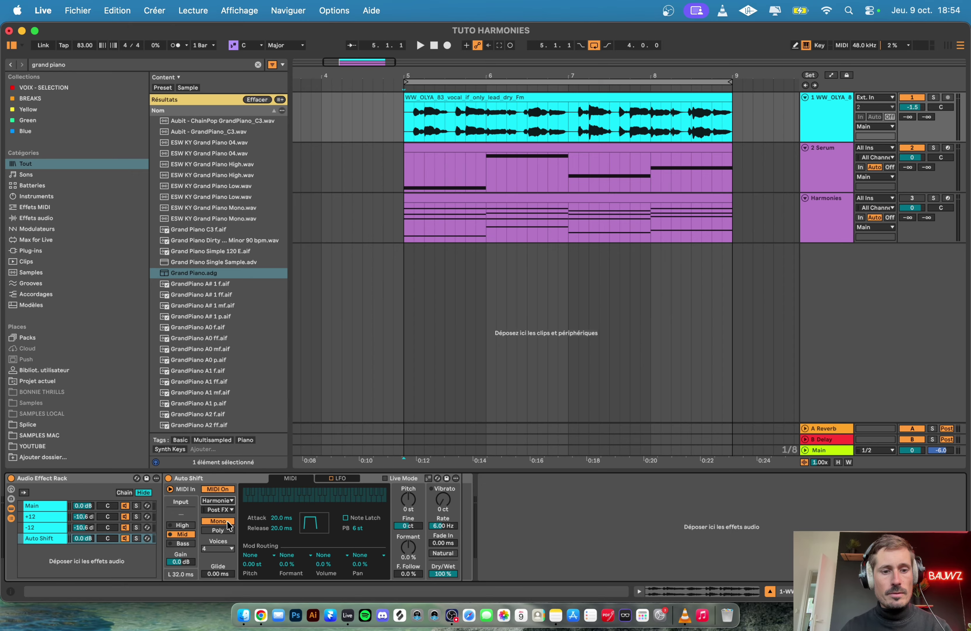
# - Set Auto Shift's MIDI mode to Poly with 8 voices
pyautogui.click(219, 531)
pyautogui.click(221, 549)
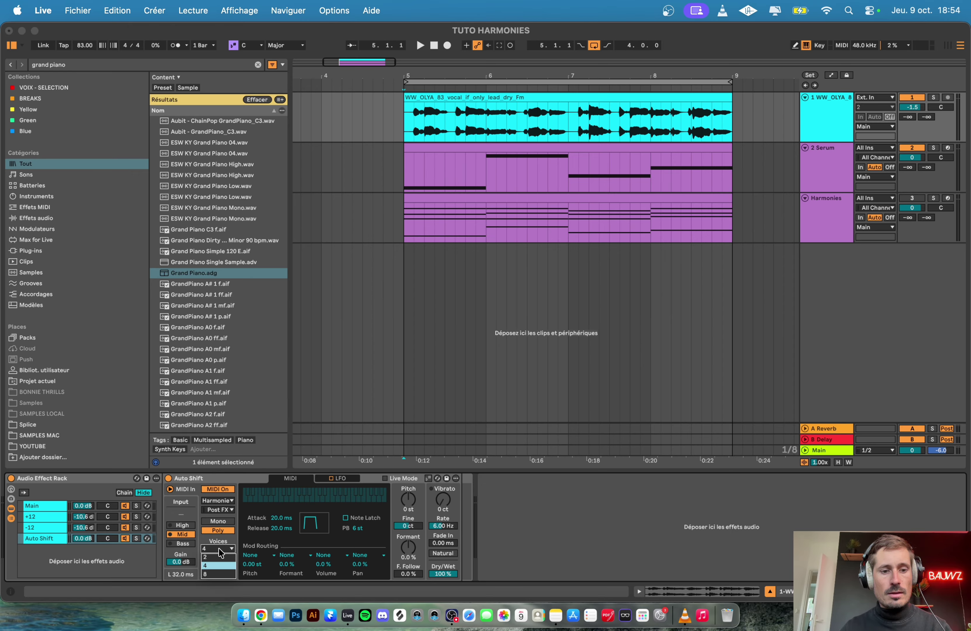
pyautogui.click(216, 574)
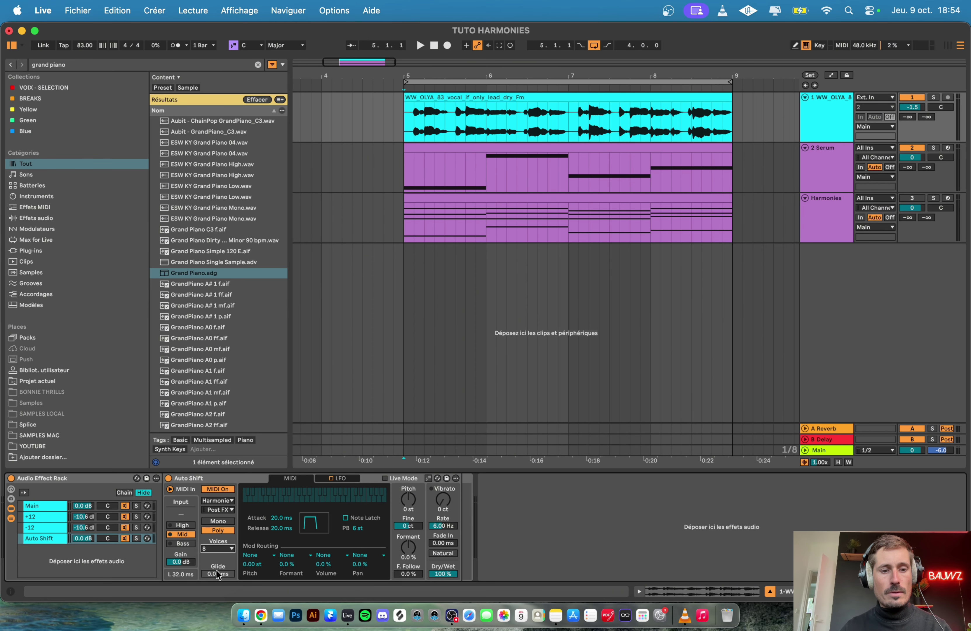
# - Solo the Auto Shift chain in the vocal rack and listen to the generated harmonies
pyautogui.click(137, 539)
pyautogui.press('space')
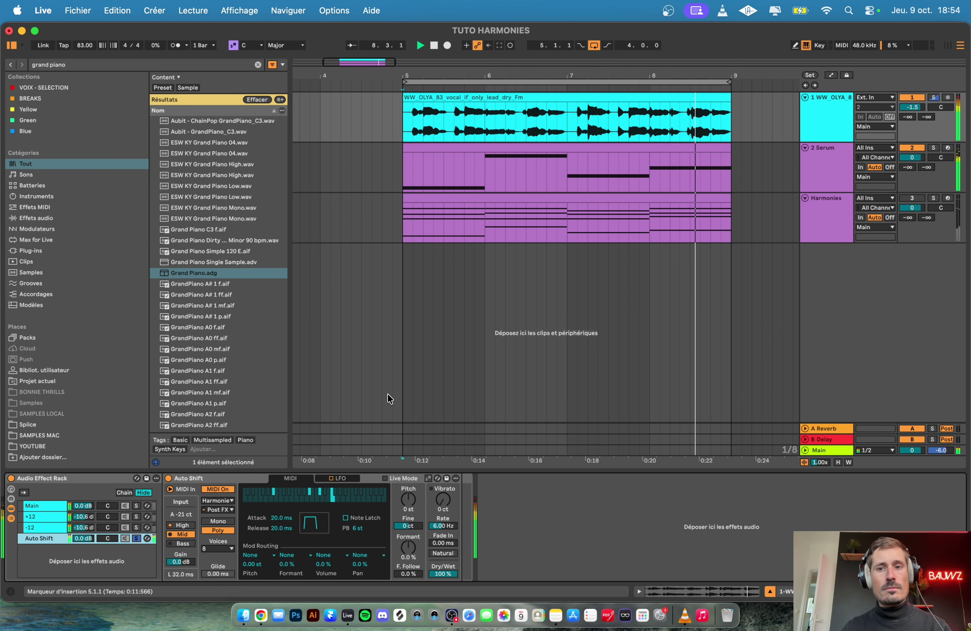
pyautogui.press('space')
# - Take the Auto Shift chain out of solo, lower its volume to -10 dB and listen with the other chains
pyautogui.click(136, 538)
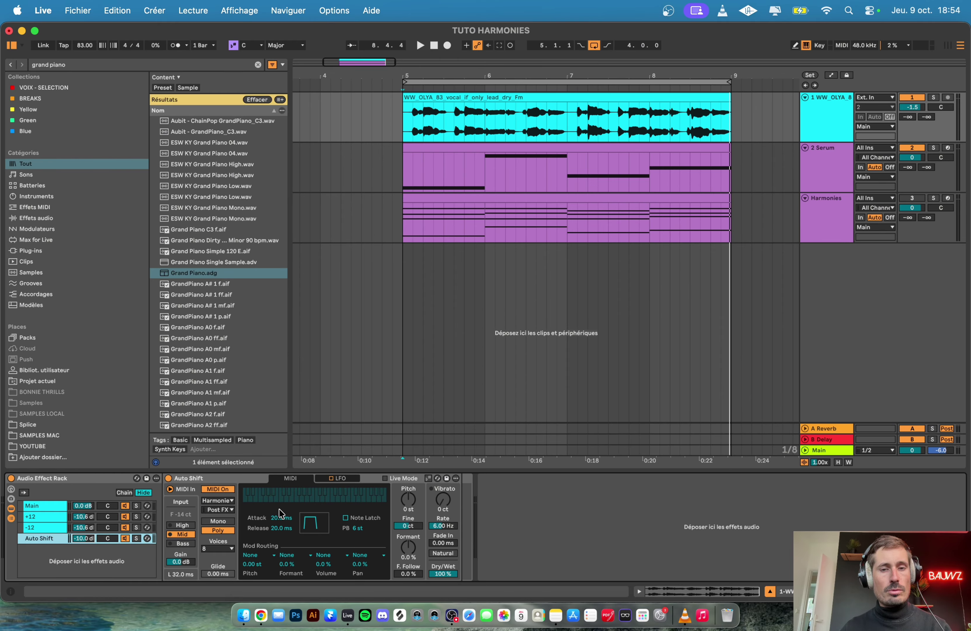
pyautogui.press('space')
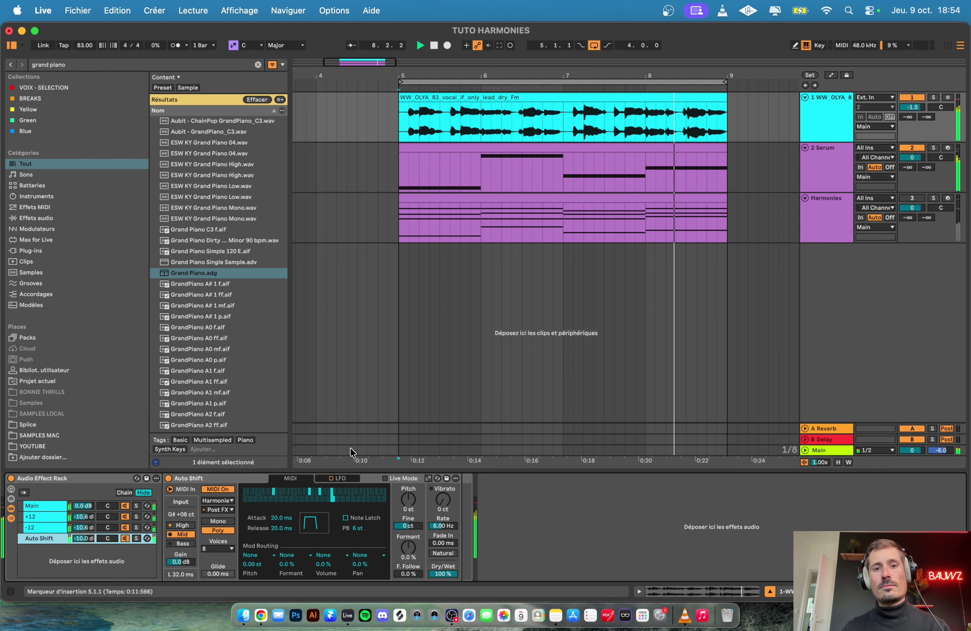
pyautogui.press('space')
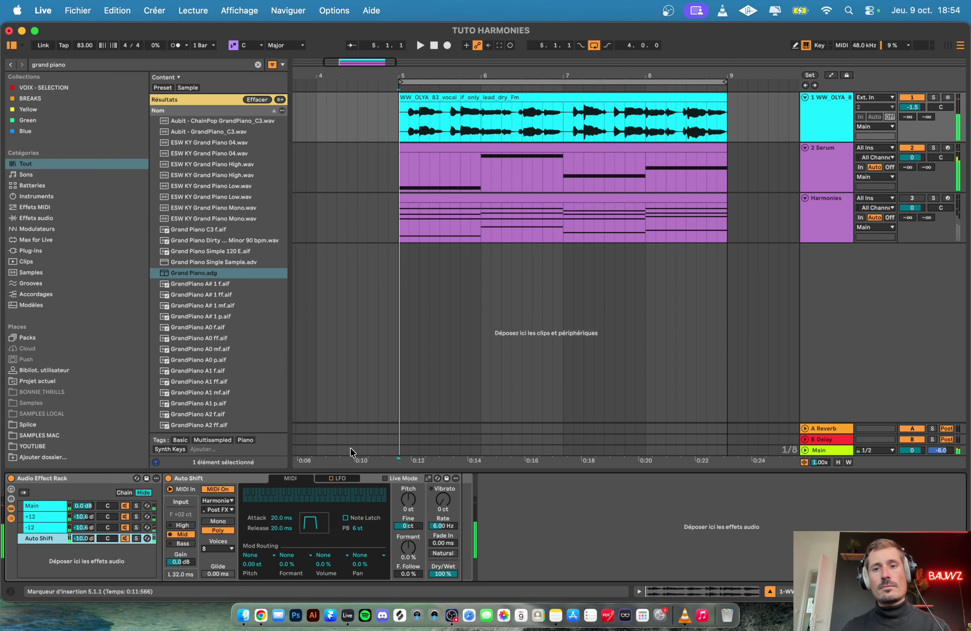
# - Find the Vocal Hall preset of Reverb among the audio effects and add it after the vocal track's effect rack
pyautogui.hscroll(3, 585, 301)
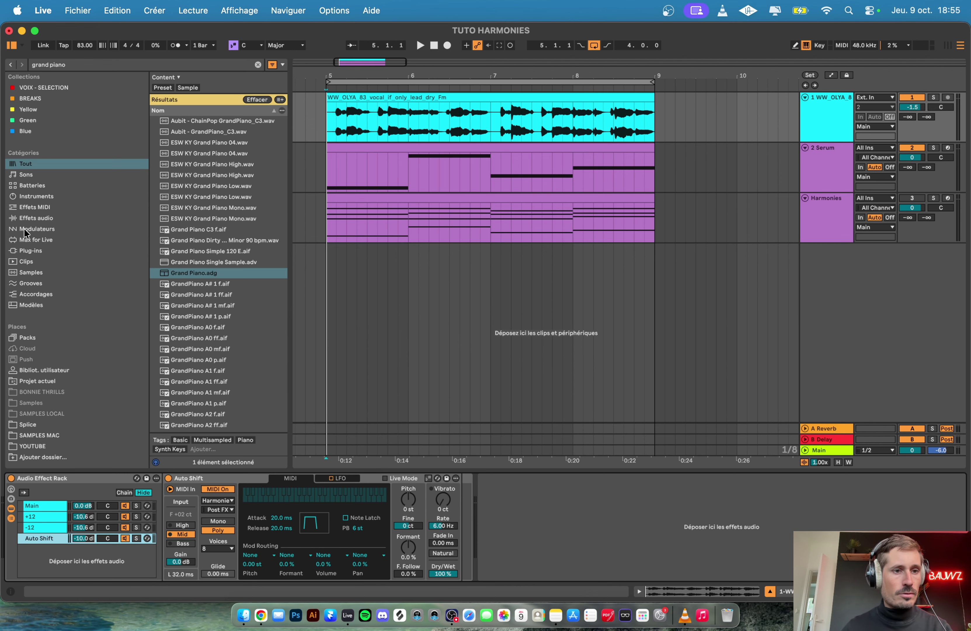
pyautogui.click(35, 218)
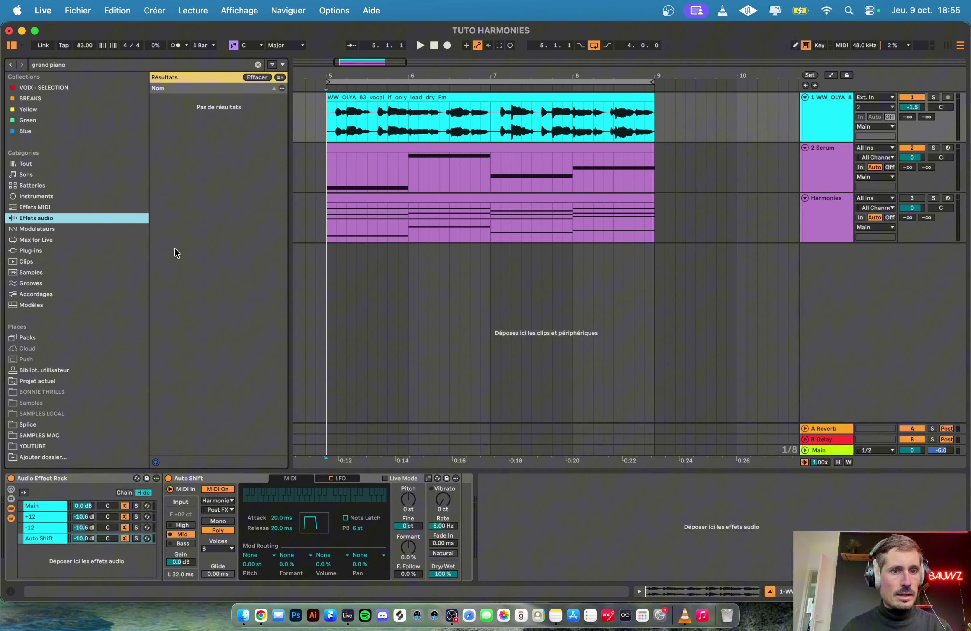
pyautogui.click(257, 64)
pyautogui.scroll(-5, 223, 220)
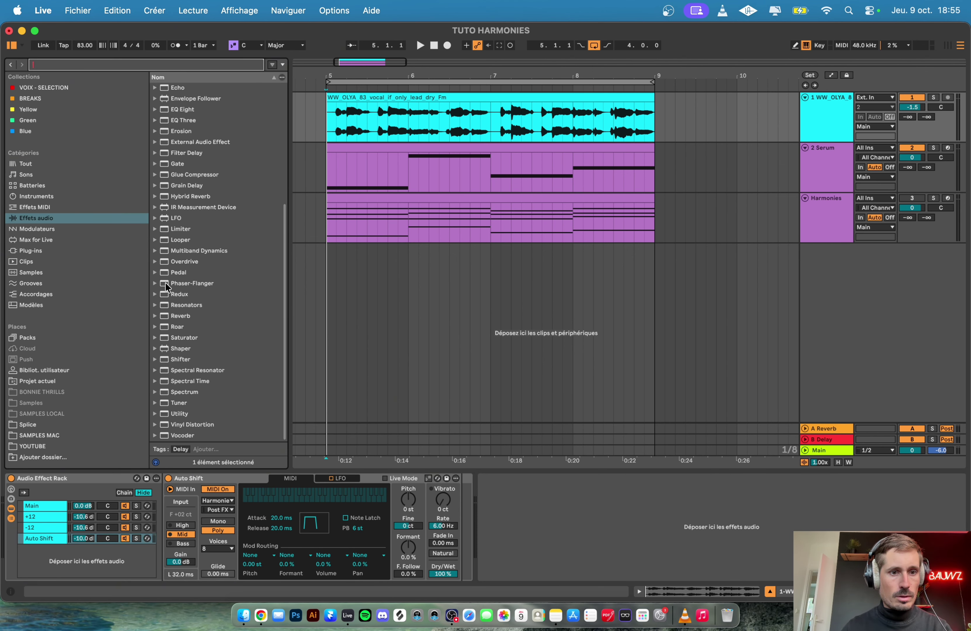
pyautogui.click(155, 316)
pyautogui.scroll(-10, 191, 335)
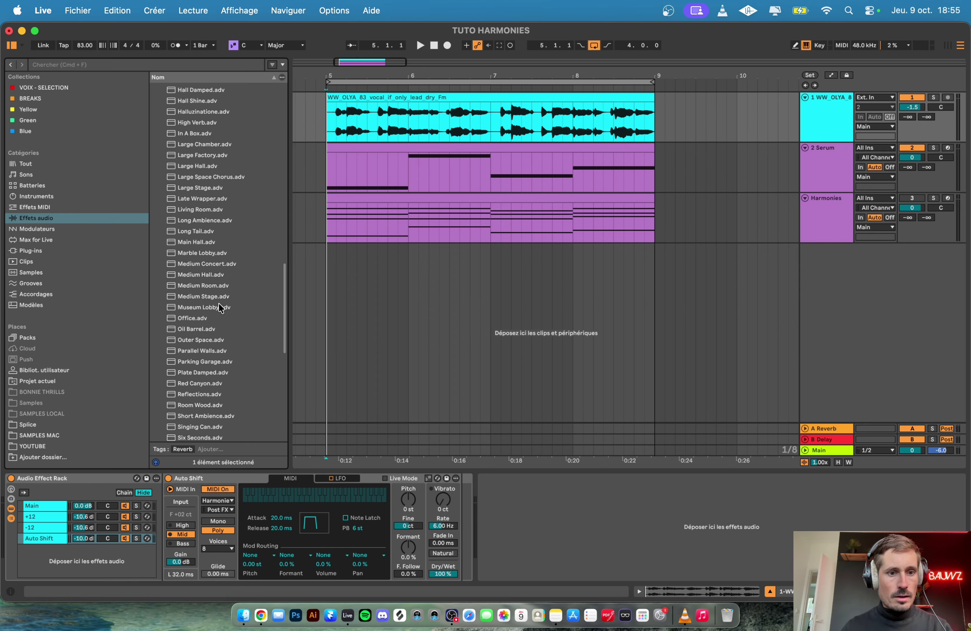
pyautogui.scroll(-2, 219, 306)
pyautogui.scroll(-8, 219, 307)
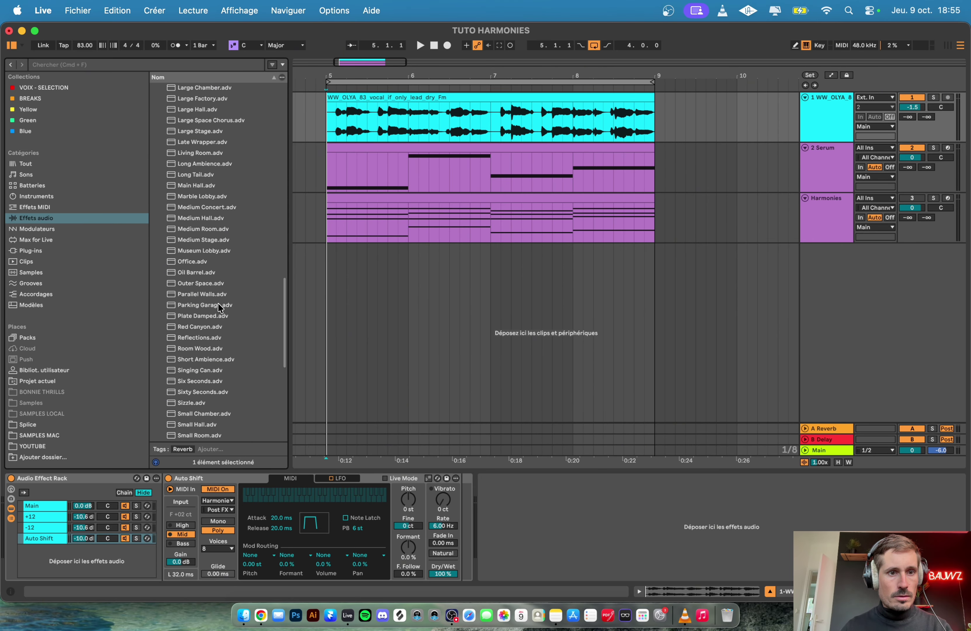
pyautogui.scroll(-2, 219, 307)
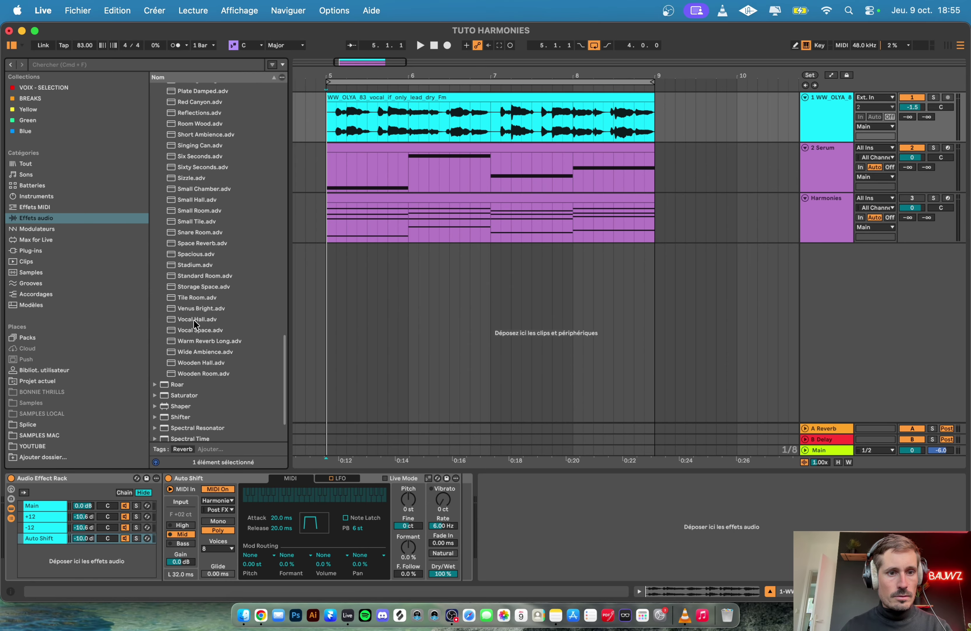
pyautogui.moveTo(195, 324); pyautogui.dragTo(553, 528)
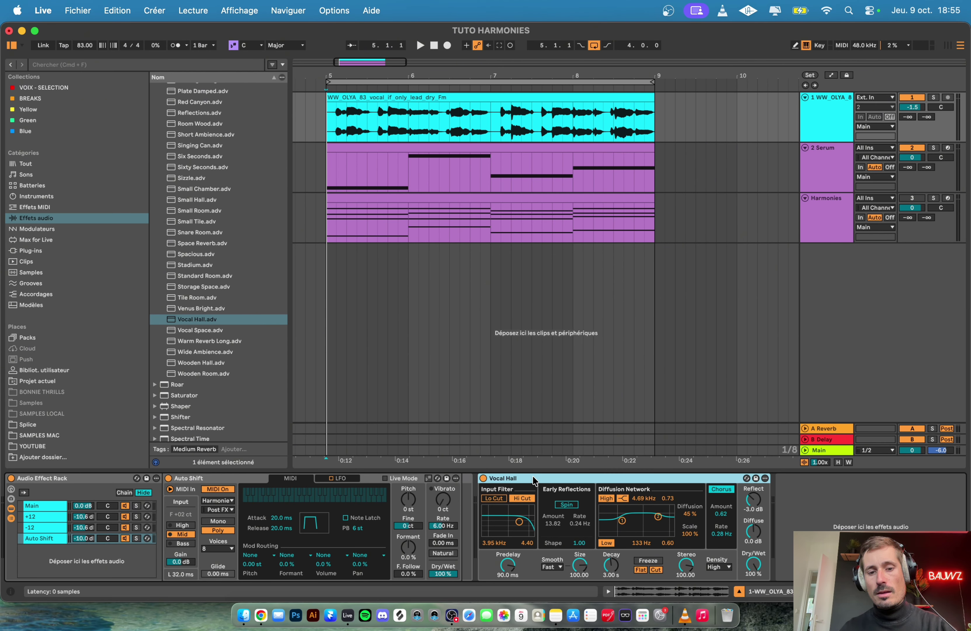
# - Group the Vocal Hall reverb into its own rack and add an empty chain named Main above the Vocal Hall chain
pyautogui.press('super+g')
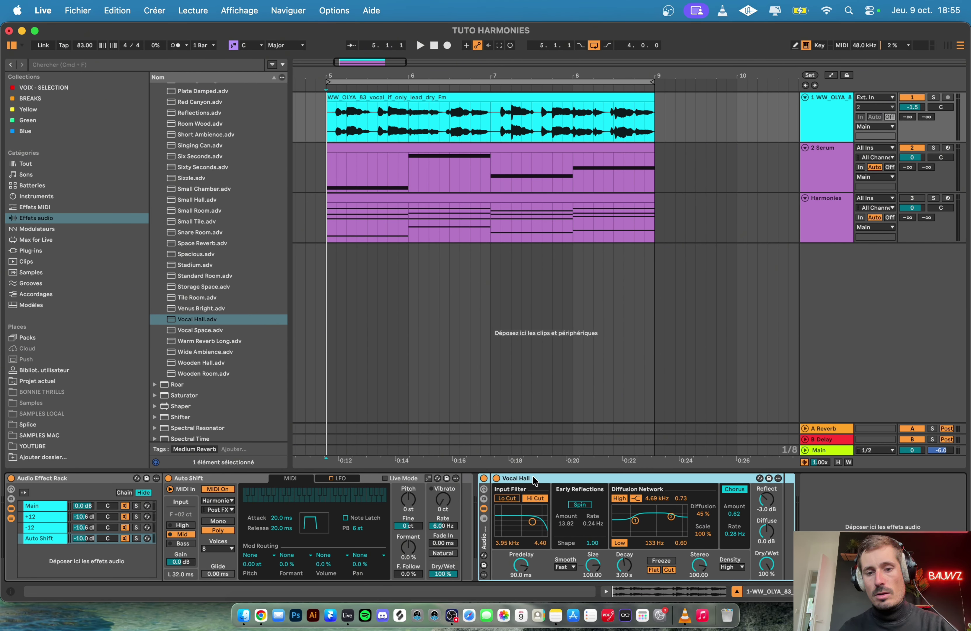
pyautogui.click(485, 519)
pyautogui.rightClick(512, 526)
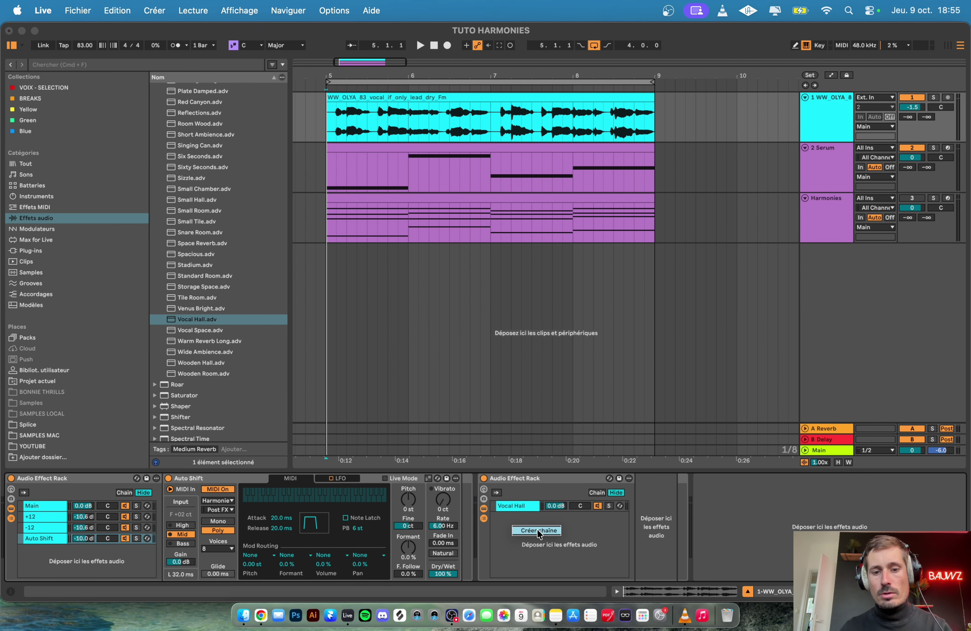
pyautogui.click(538, 531)
pyautogui.rightClick(515, 517)
pyautogui.click(543, 420)
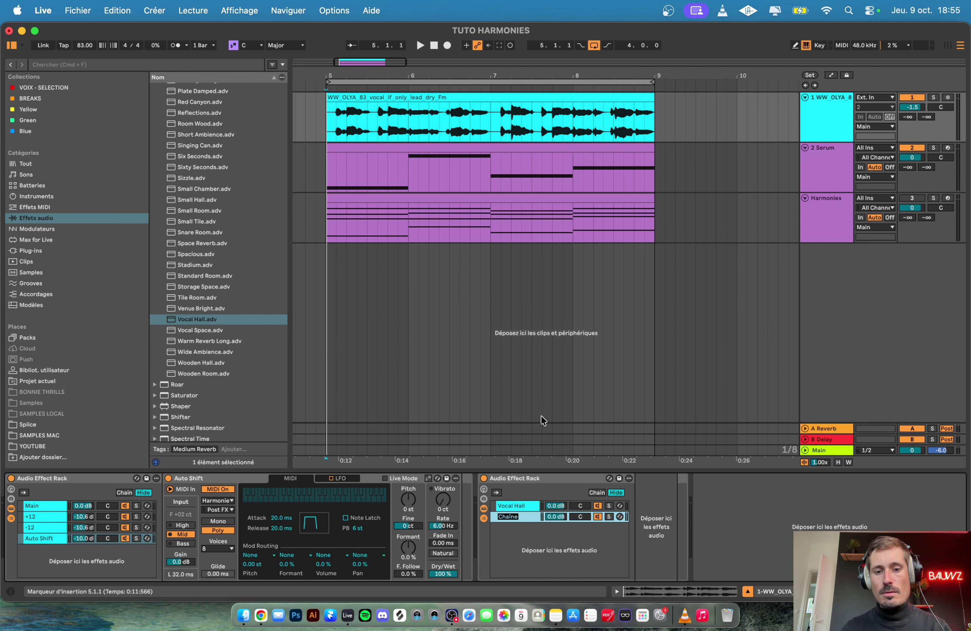
pyautogui.write('Main')
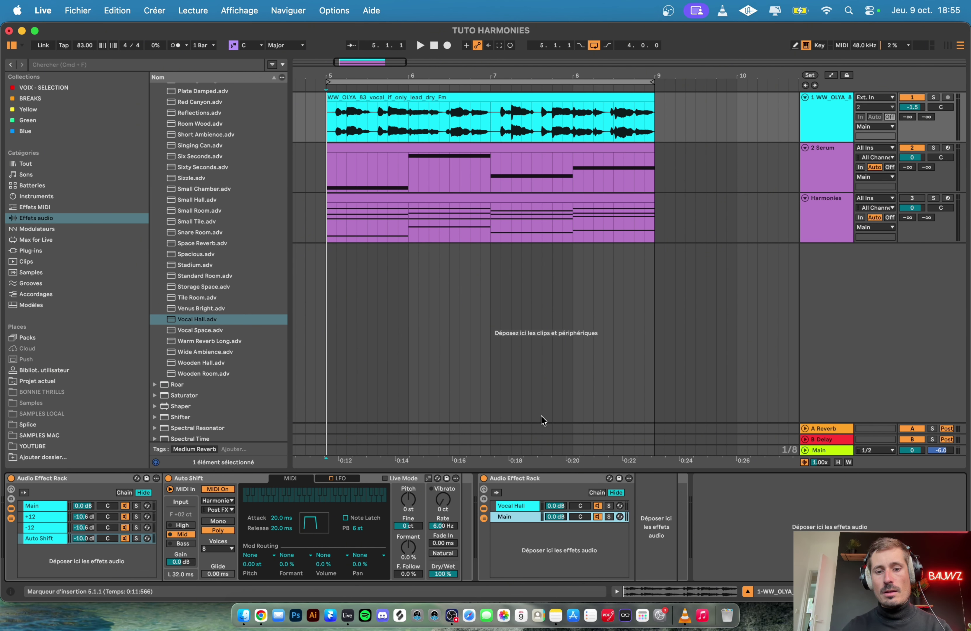
pyautogui.moveTo(509, 517); pyautogui.dragTo(509, 501)
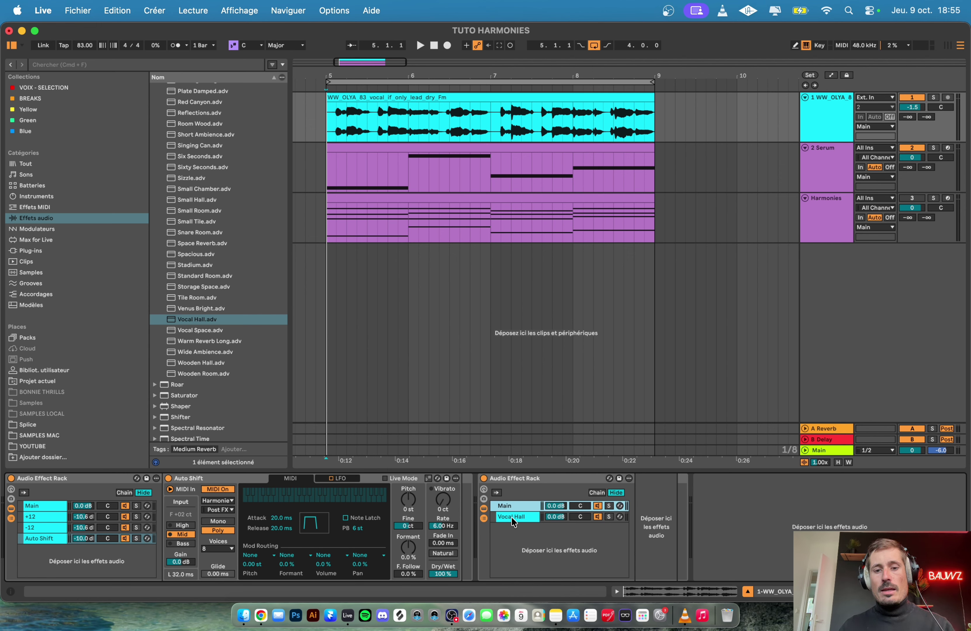
# - Lower the Vocal Hall chain's volume to -5.2 dB
pyautogui.click(512, 517)
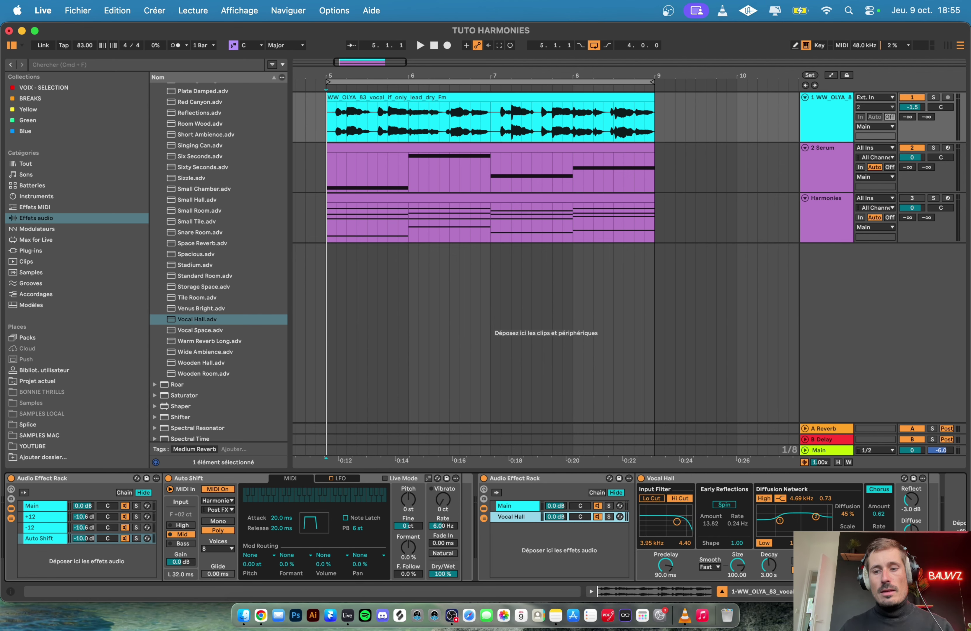
pyautogui.moveTo(546, 515); pyautogui.dragTo(546, 528)
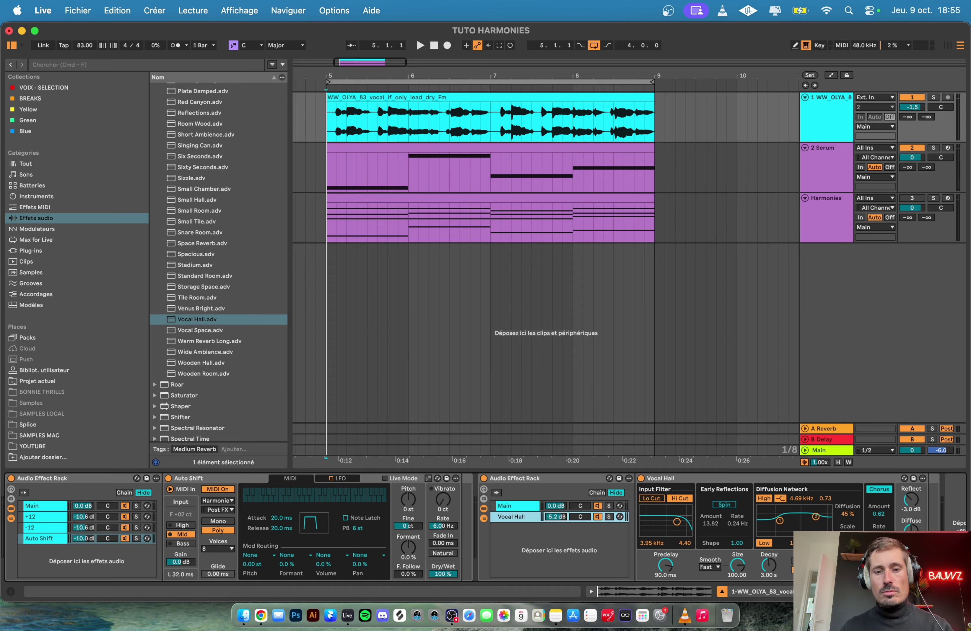
pyautogui.moveTo(556, 516); pyautogui.dragTo(556, 519)
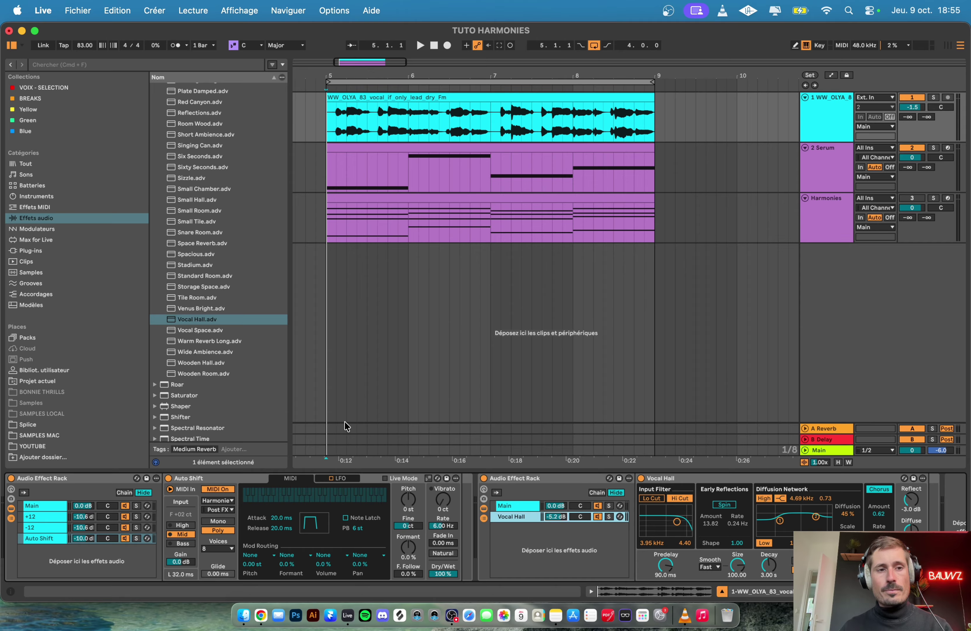
# - Add Echo as a new chain in the reverb rack, lower its volume to -5.6 dB and duplicate the chain
pyautogui.scroll(20, 253, 299)
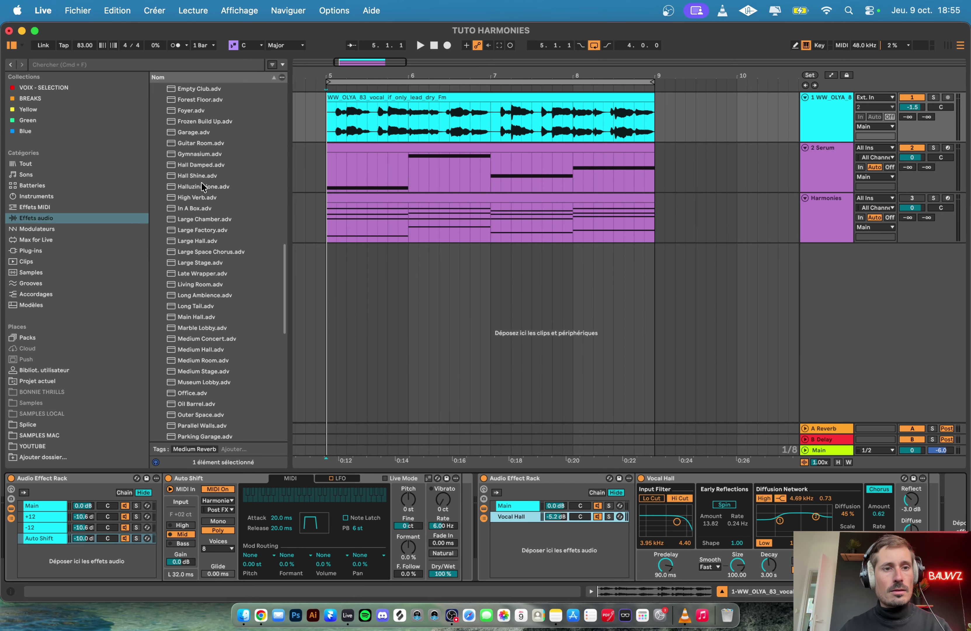
pyautogui.press('super+f')
pyautogui.write('echo')
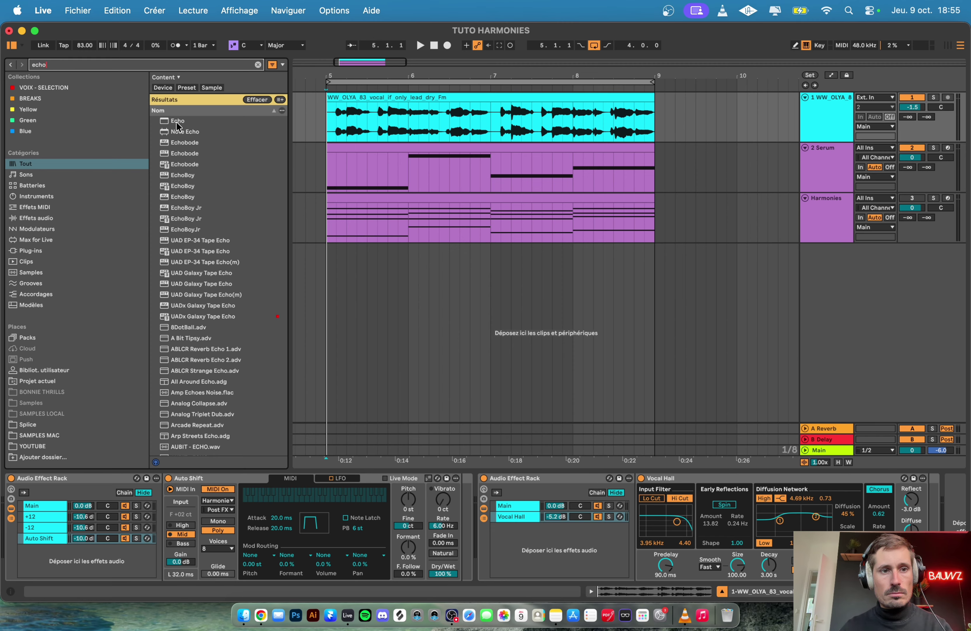
pyautogui.moveTo(178, 122); pyautogui.dragTo(530, 535)
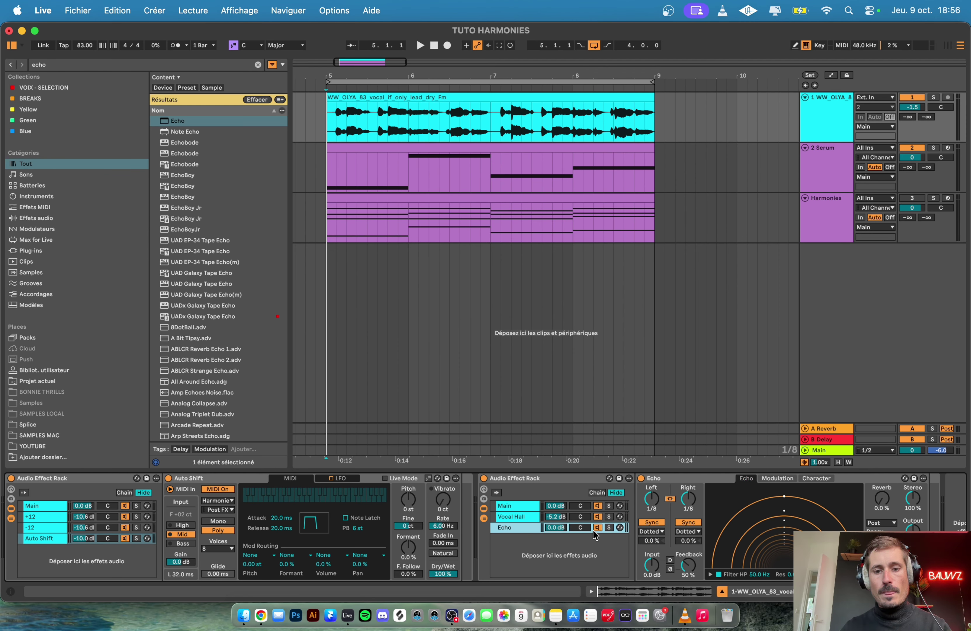
pyautogui.moveTo(556, 528); pyautogui.dragTo(556, 534)
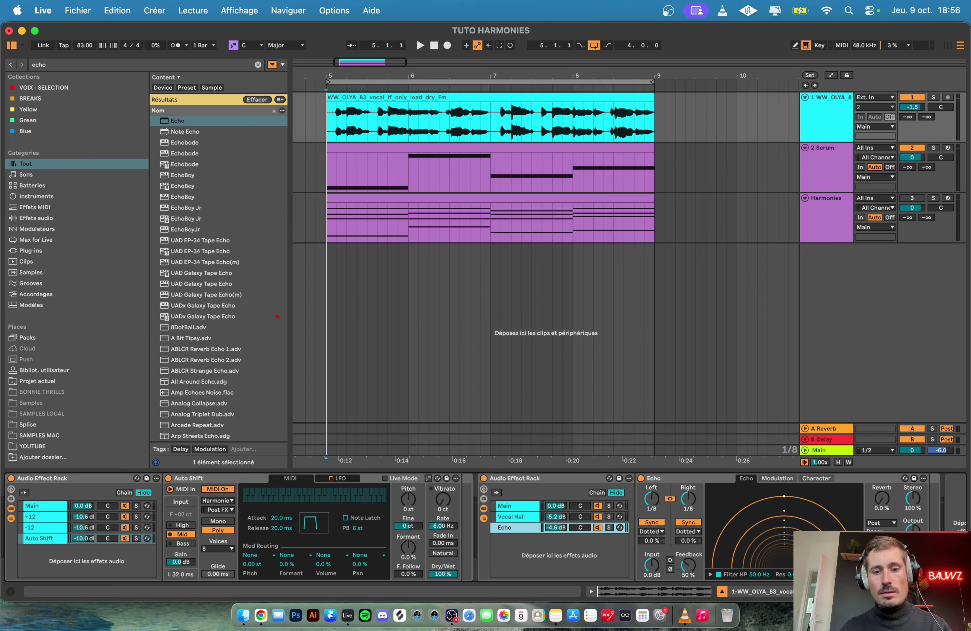
pyautogui.press('super+d')
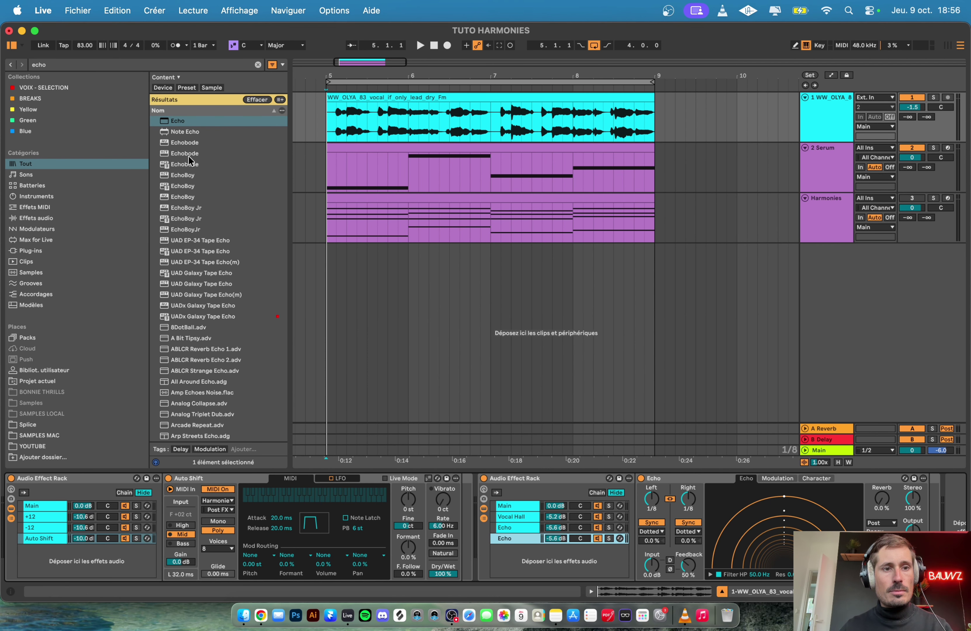
# - Add the Delay device as a new chain in the reverb rack and delete the duplicated Echo chain
pyautogui.press('super+f')
pyautogui.write('del')
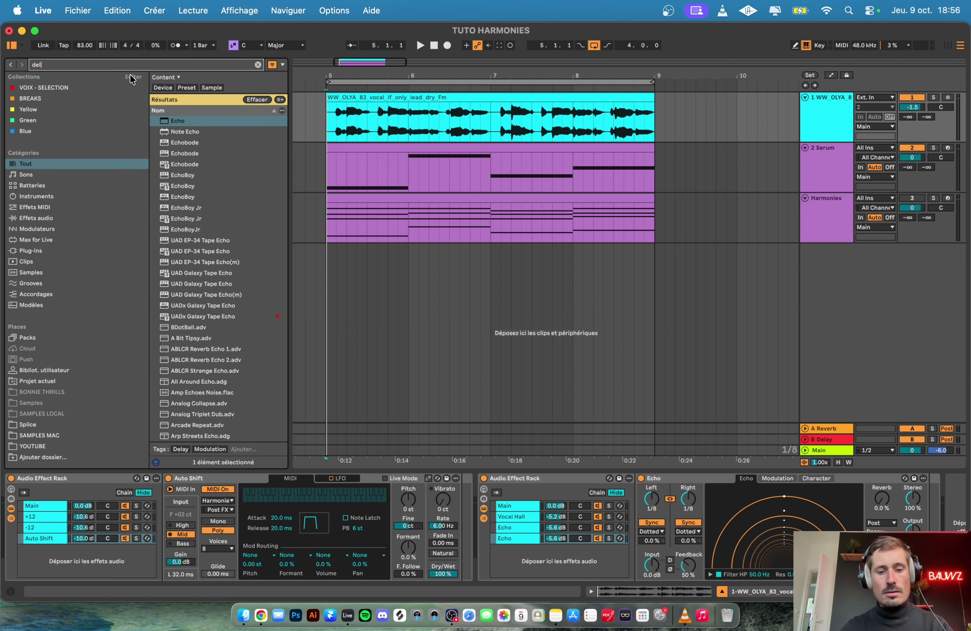
pyautogui.write('ay')
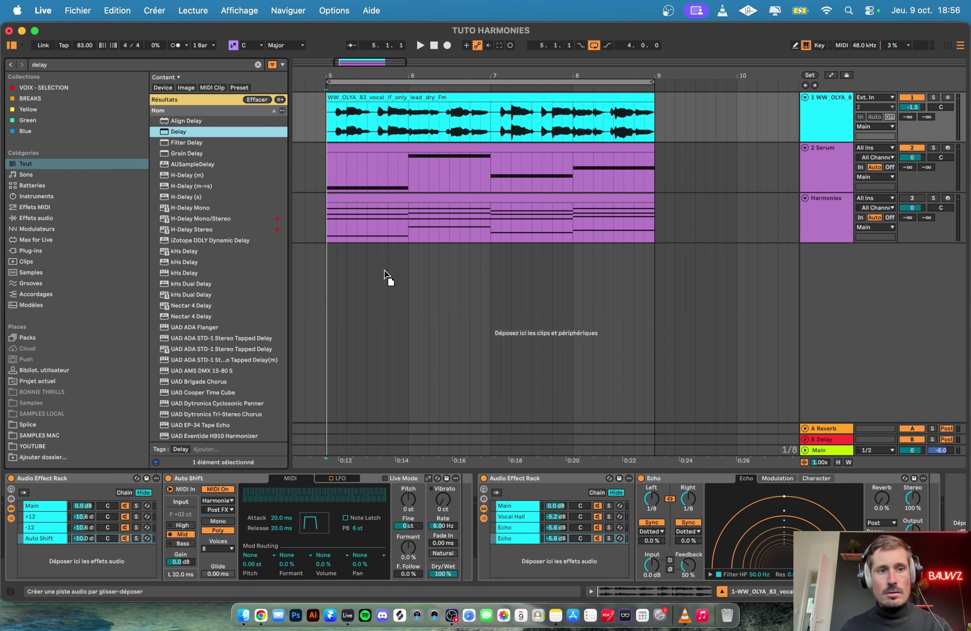
pyautogui.moveTo(385, 275); pyautogui.dragTo(519, 553)
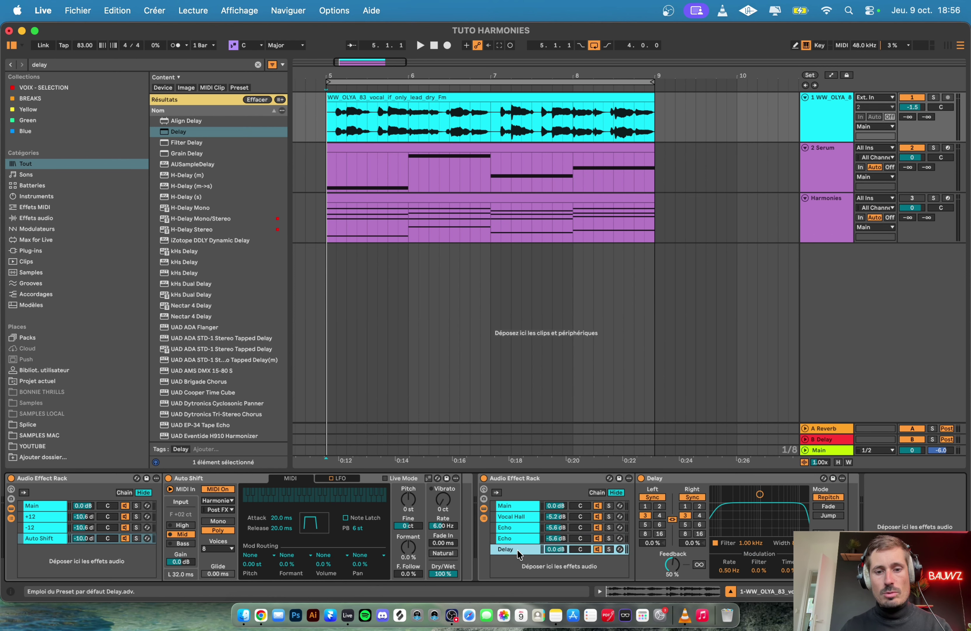
pyautogui.rightClick(513, 537)
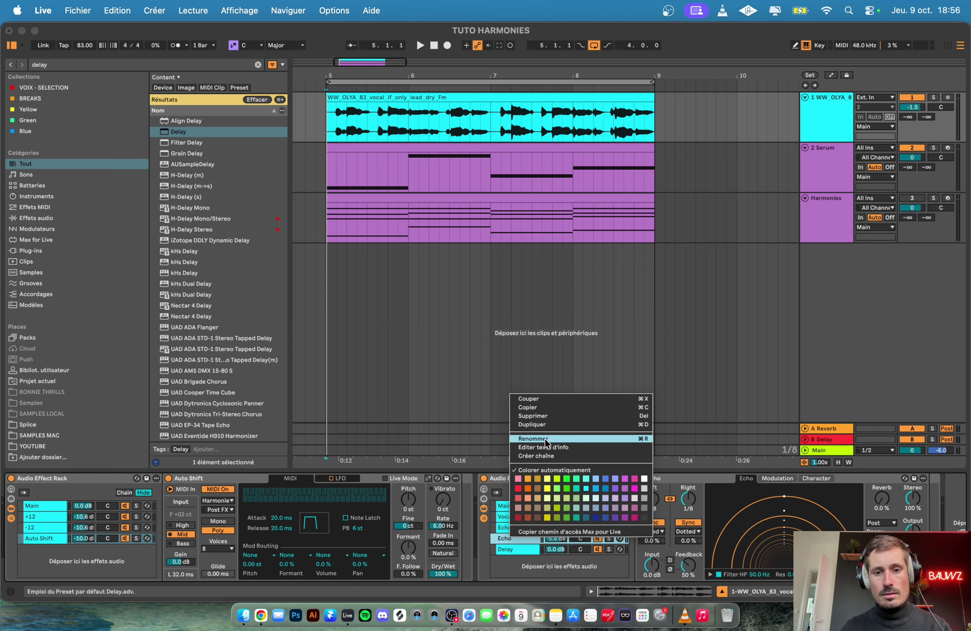
pyautogui.click(534, 415)
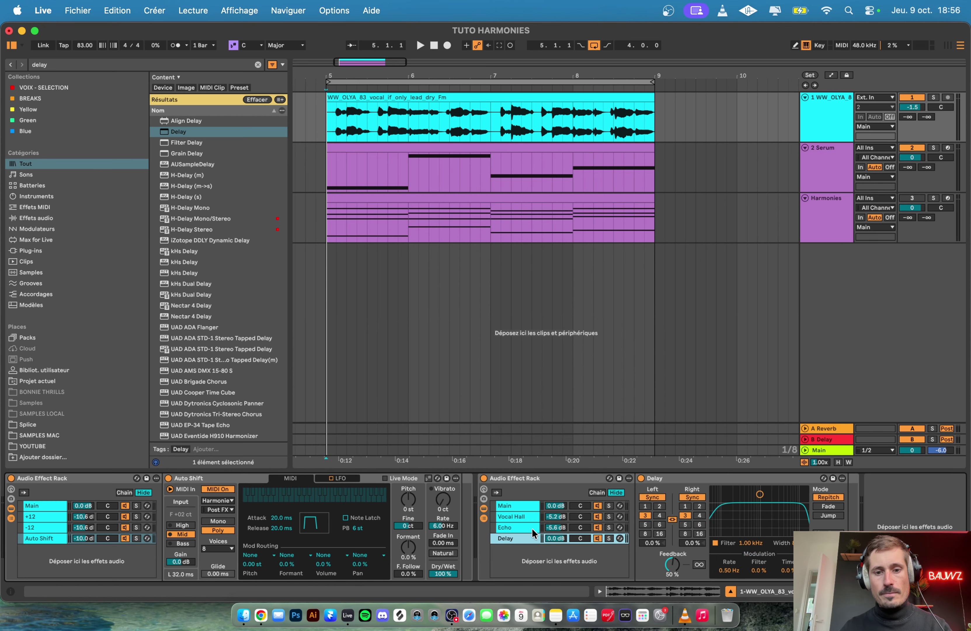
# - Switch the Delay from sync to a free time of 73.3 ms on both sides and lower its chain volume to -5.0 dB
pyautogui.click(693, 496)
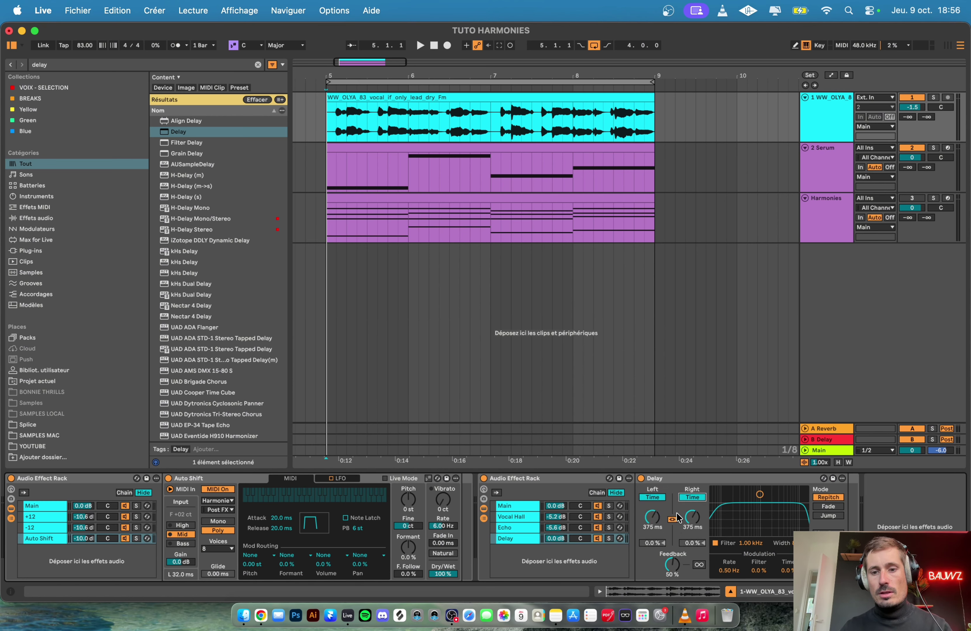
pyautogui.moveTo(693, 517); pyautogui.dragTo(692, 549)
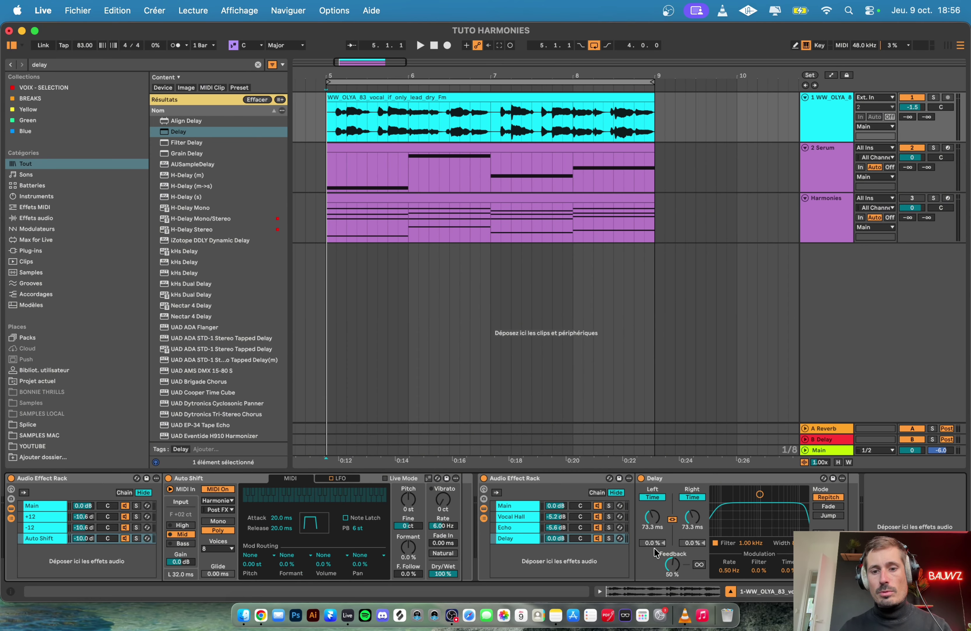
pyautogui.moveTo(556, 538); pyautogui.dragTo(555, 544)
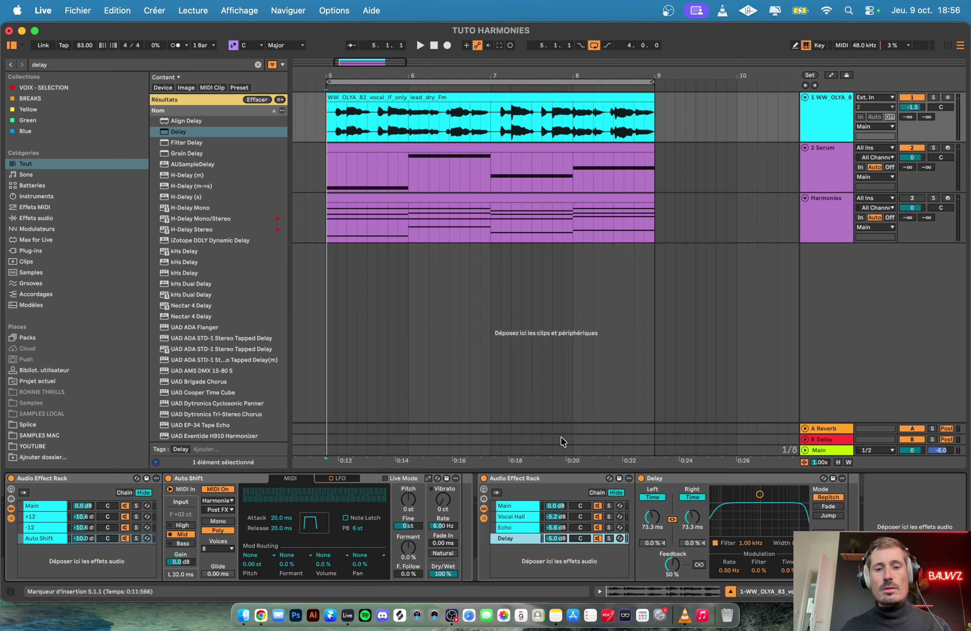
# - During playback, lower the Vocal Hall, Echo and Delay chains together to -17.0, -17.4 and -16.8 dB
pyautogui.press('space')
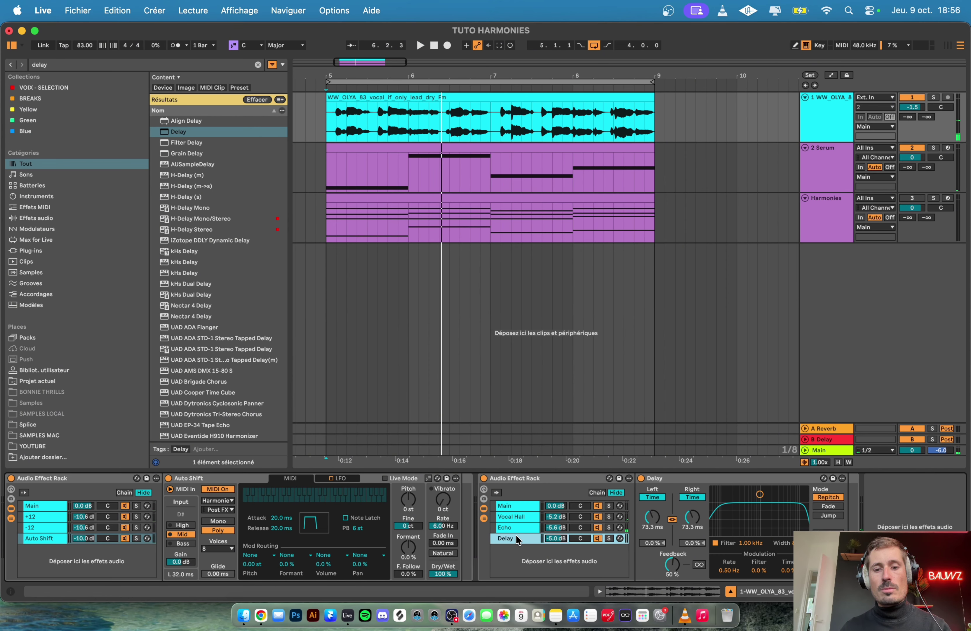
pyautogui.click(520, 516)
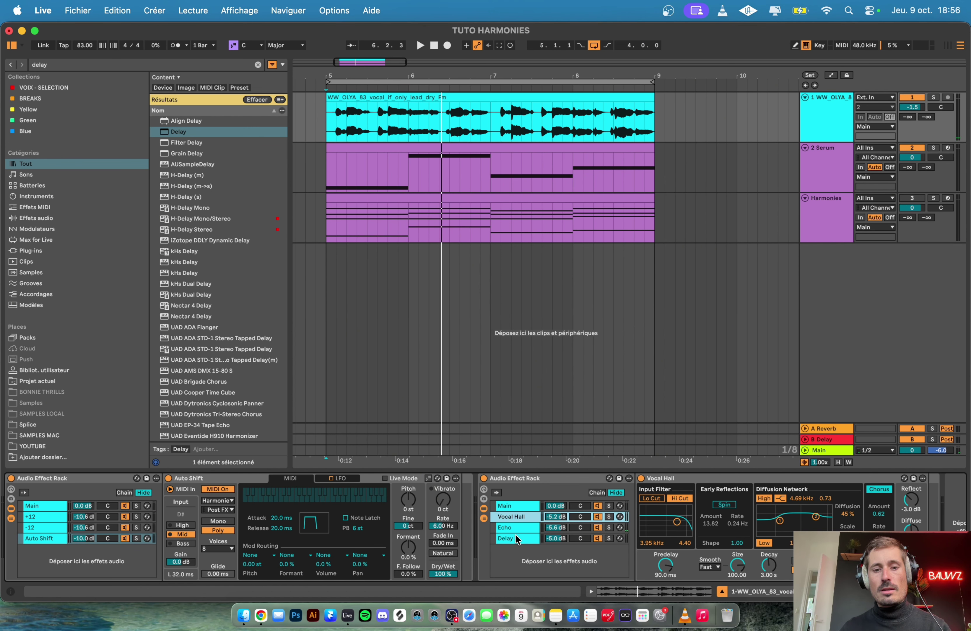
pyautogui.keyDown('shift'); pyautogui.click(516, 537); pyautogui.keyUp('shift')
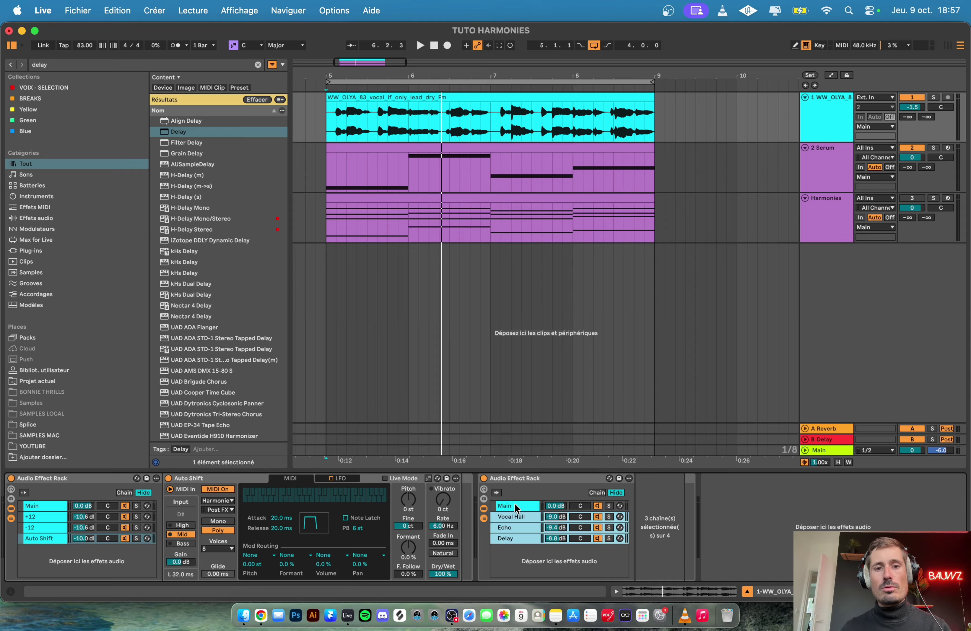
pyautogui.press('space')
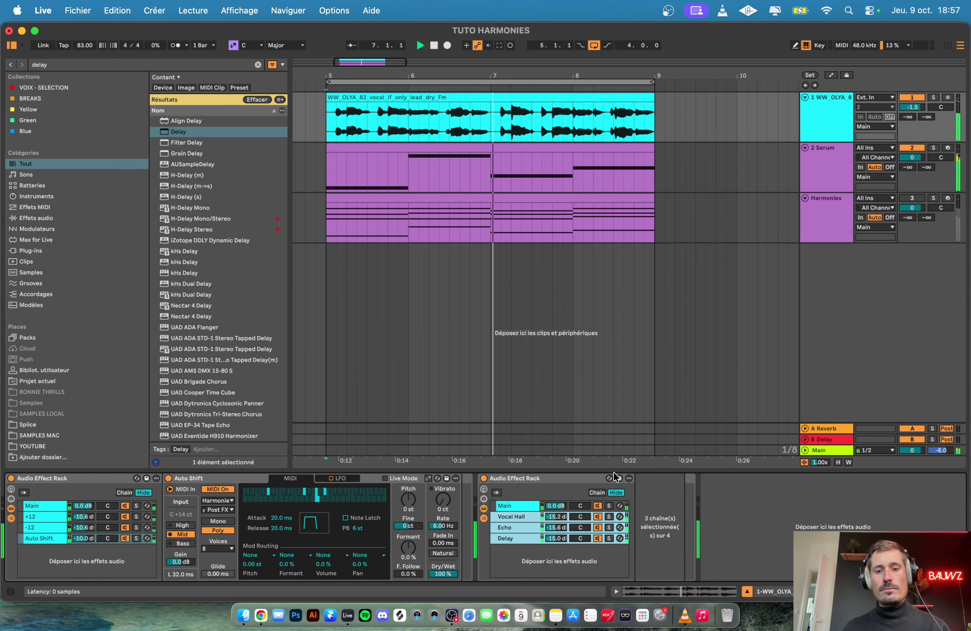
pyautogui.moveTo(555, 517); pyautogui.dragTo(556, 528)
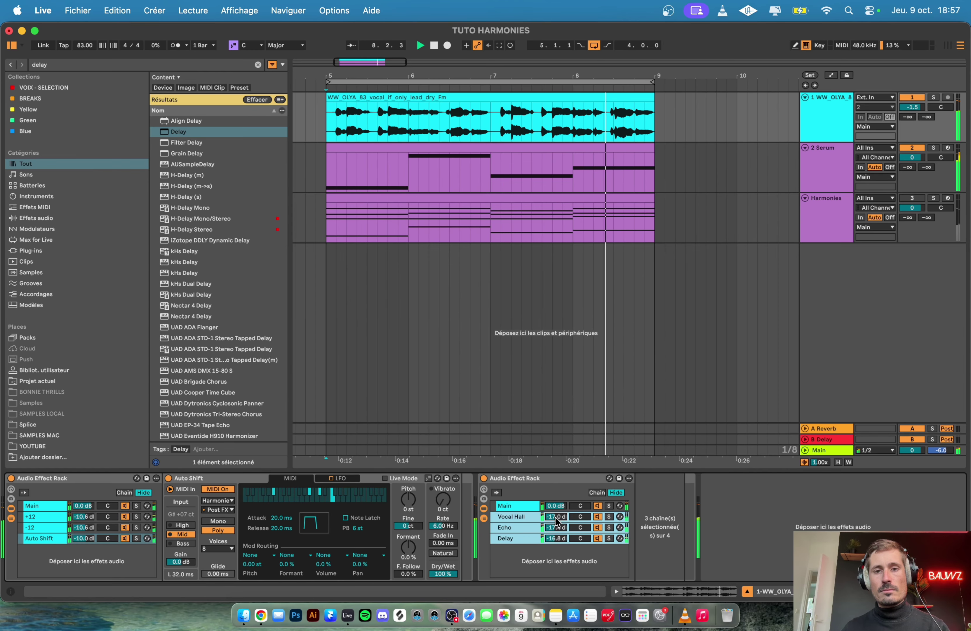
pyautogui.press('space')
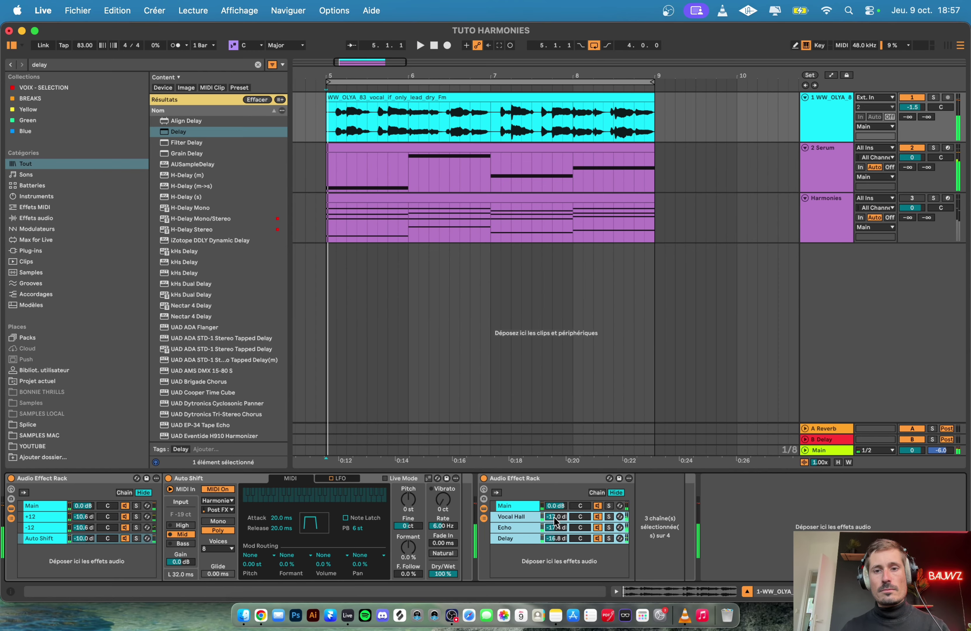
# - Group the Vocal Hall, Echo and Delay chains into a nested Audio Effect Rack alongside the Main chain
pyautogui.click(516, 515)
pyautogui.keyDown('shift'); pyautogui.click(517, 534); pyautogui.keyUp('shift')
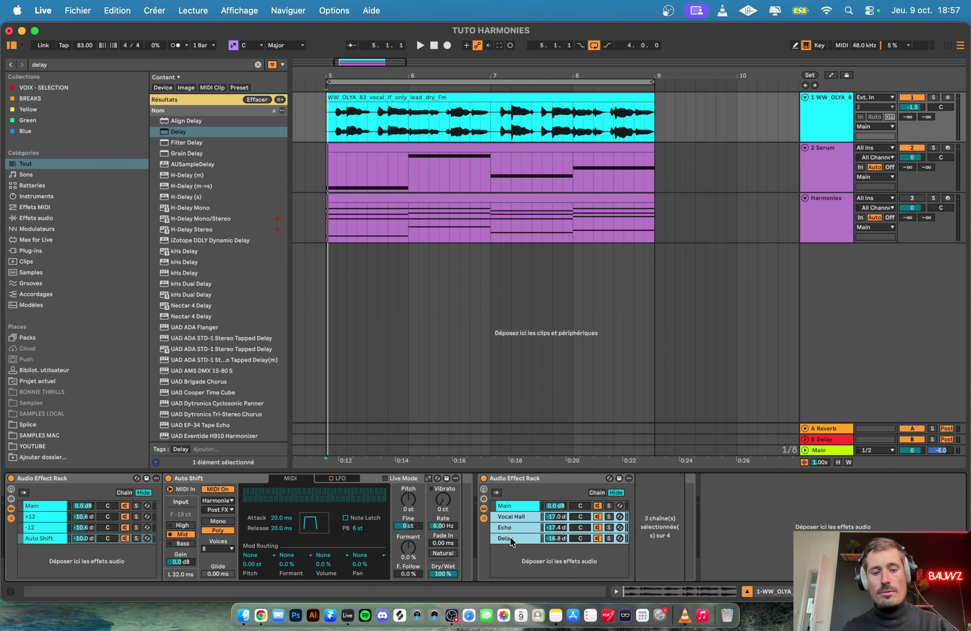
pyautogui.press('super+g')
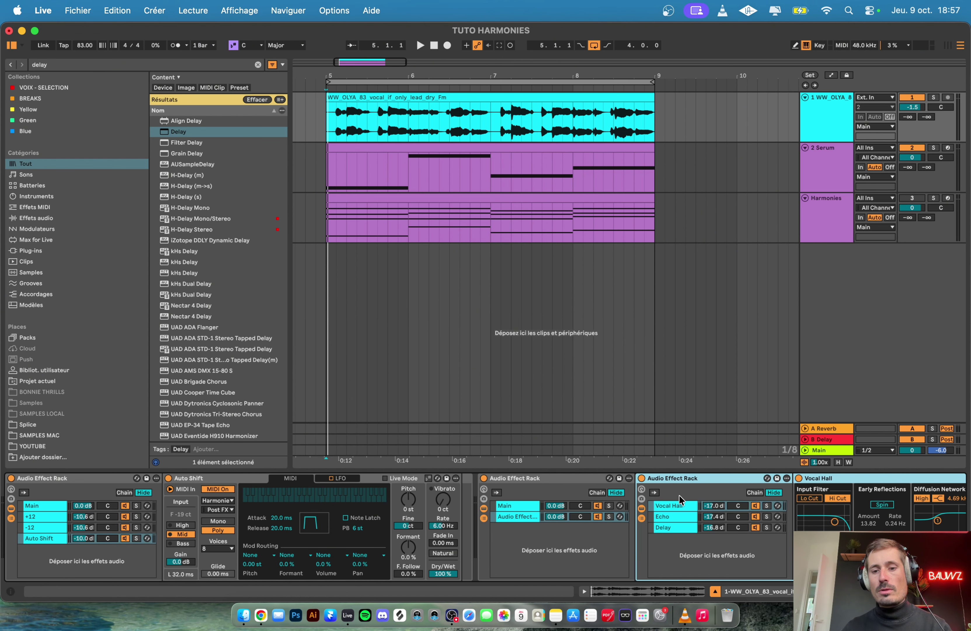
# - Rename the new grouped chain as EFX
pyautogui.click(514, 516)
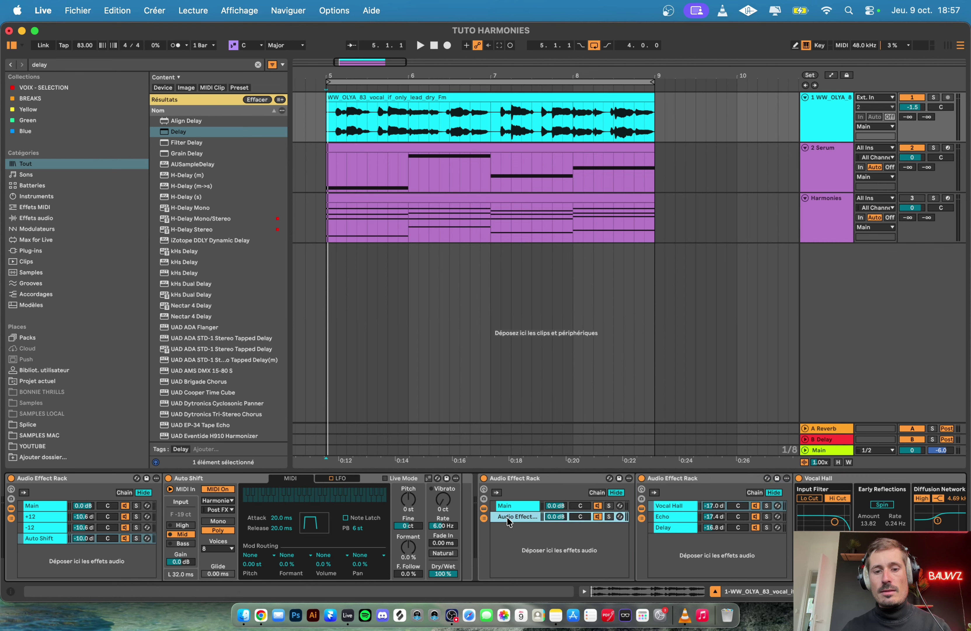
pyautogui.rightClick(508, 516)
pyautogui.click(534, 410)
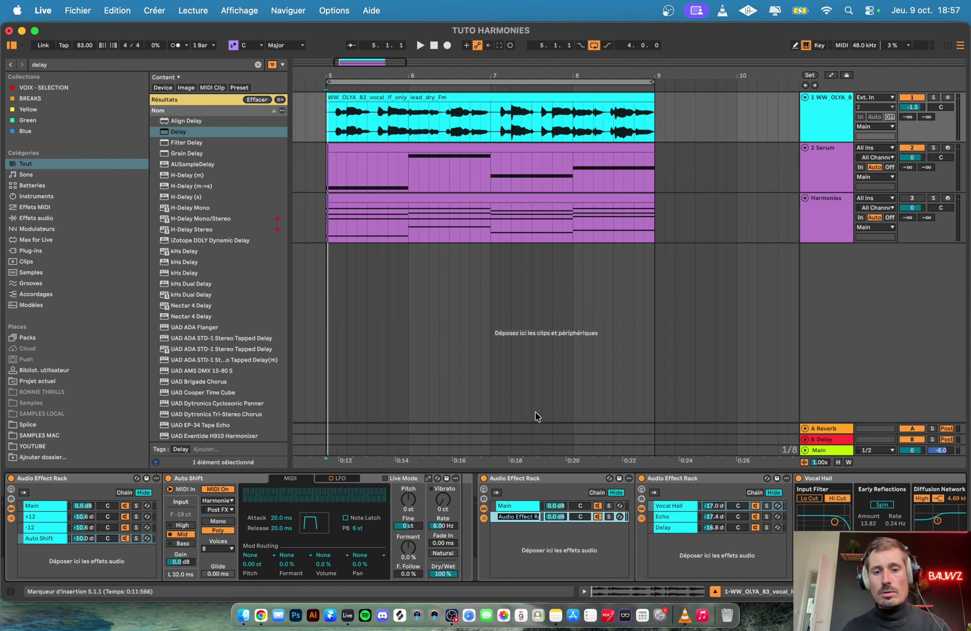
pyautogui.write('EFX')
pyautogui.press('Return')
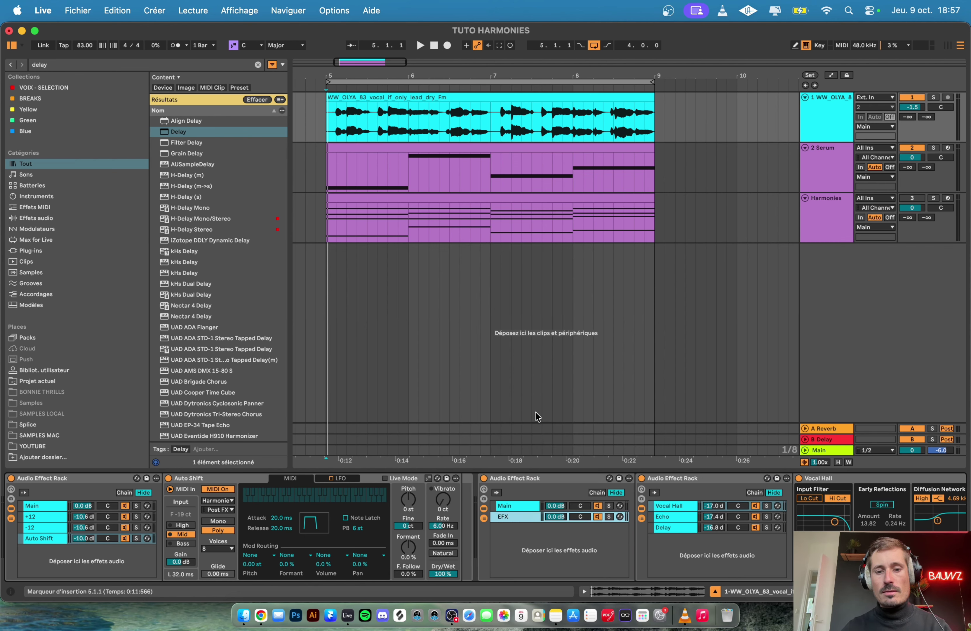
# - Search the browser for "eq8" and add EQ Eight at the end of the EFX chain, after the nested effects rack
pyautogui.click(514, 505)
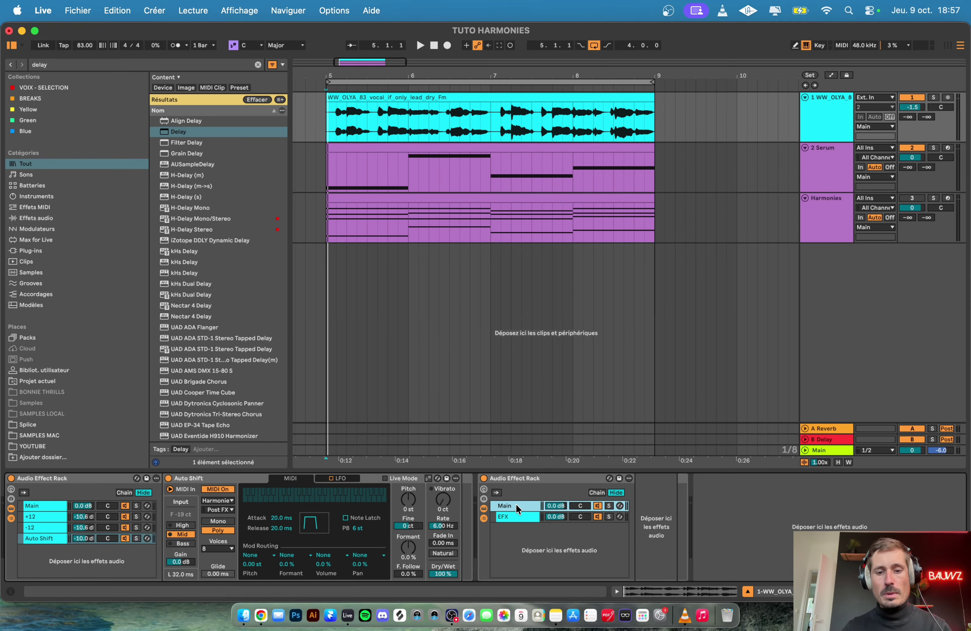
pyautogui.click(514, 515)
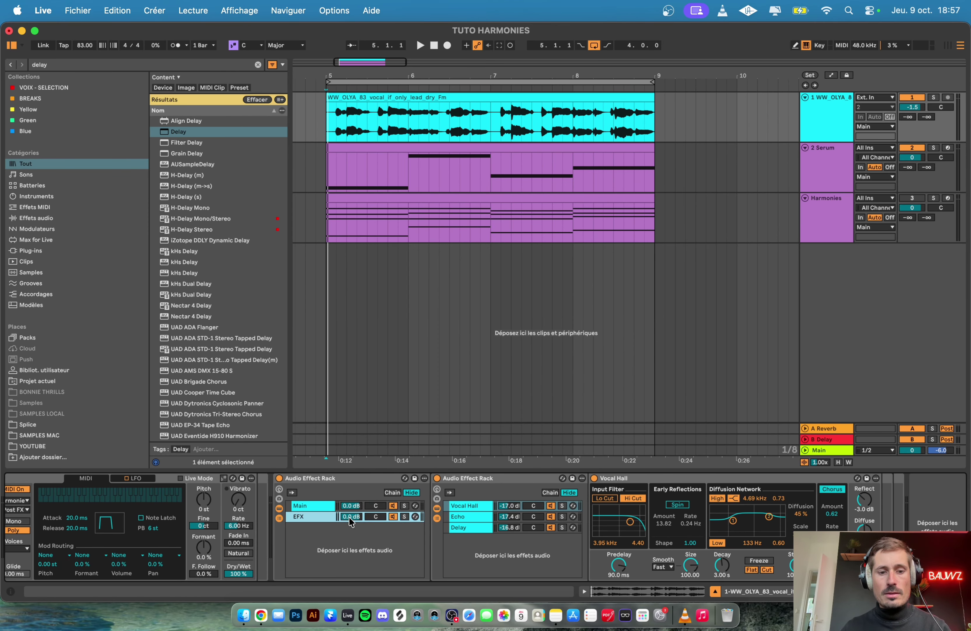
pyautogui.moveTo(347, 517); pyautogui.dragTo(347, 524)
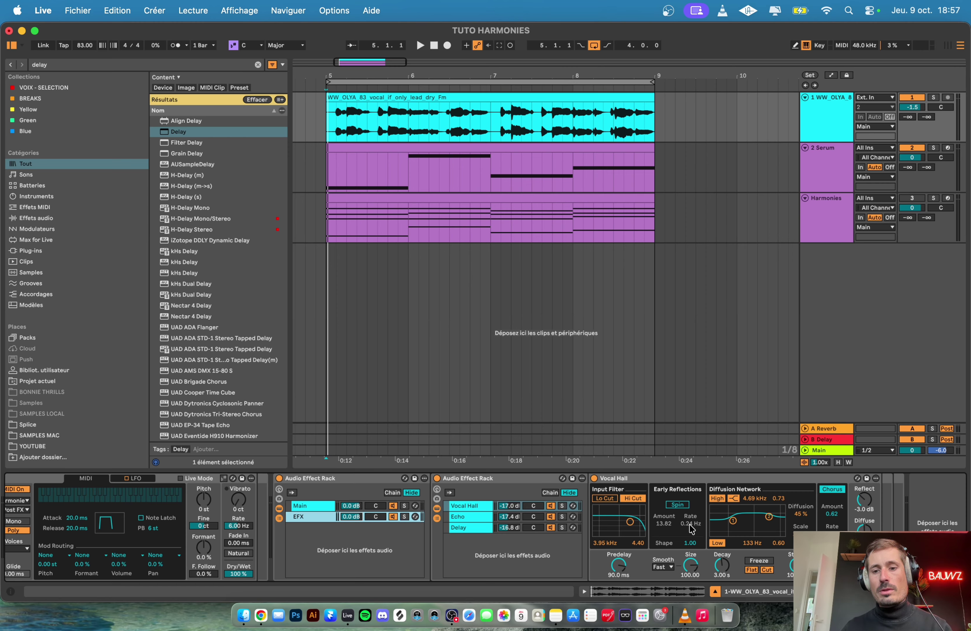
pyautogui.press('super+f')
pyautogui.write('eq')
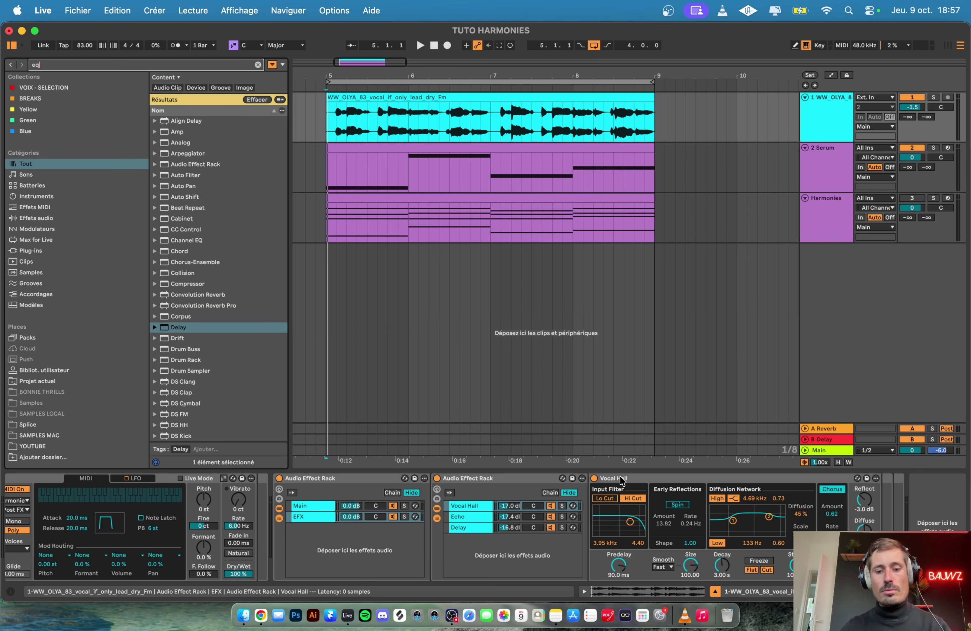
pyautogui.write('8')
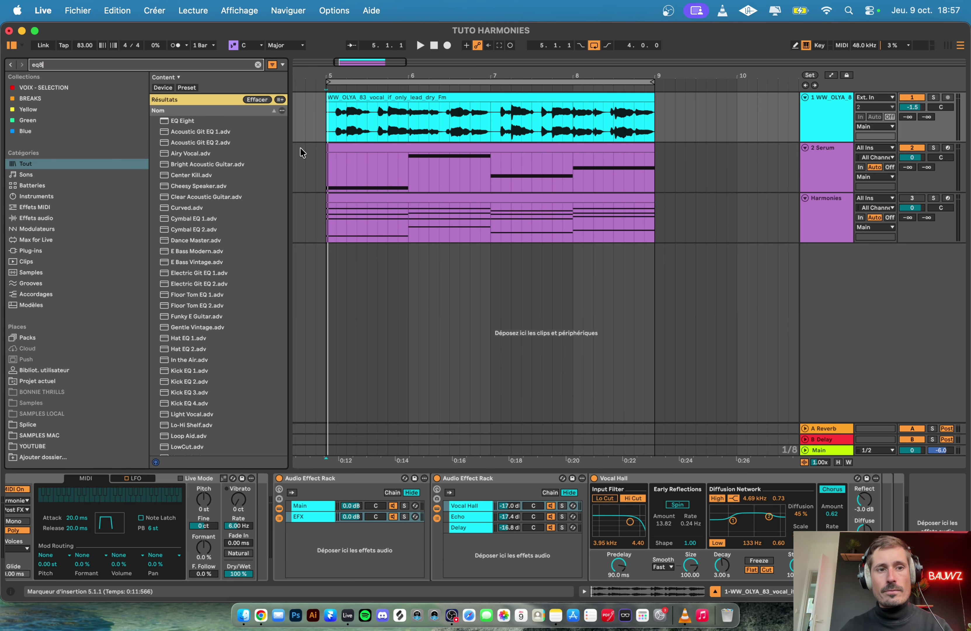
pyautogui.moveTo(188, 122); pyautogui.dragTo(891, 514)
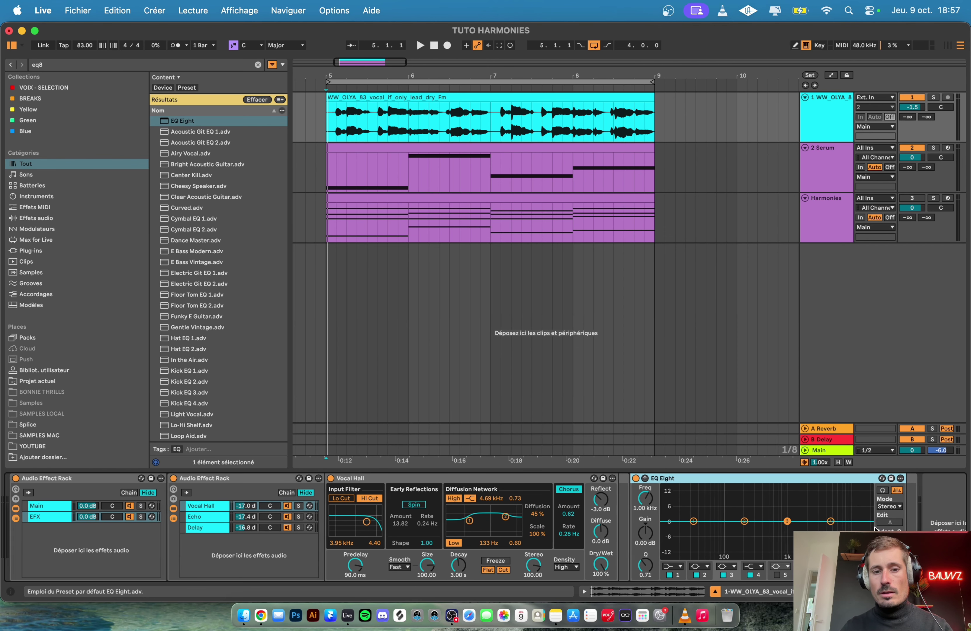
# - Set EQ Eight's first band to a low cut at 230 Hz and add a high cut at 5.74 kHz
pyautogui.click(666, 566)
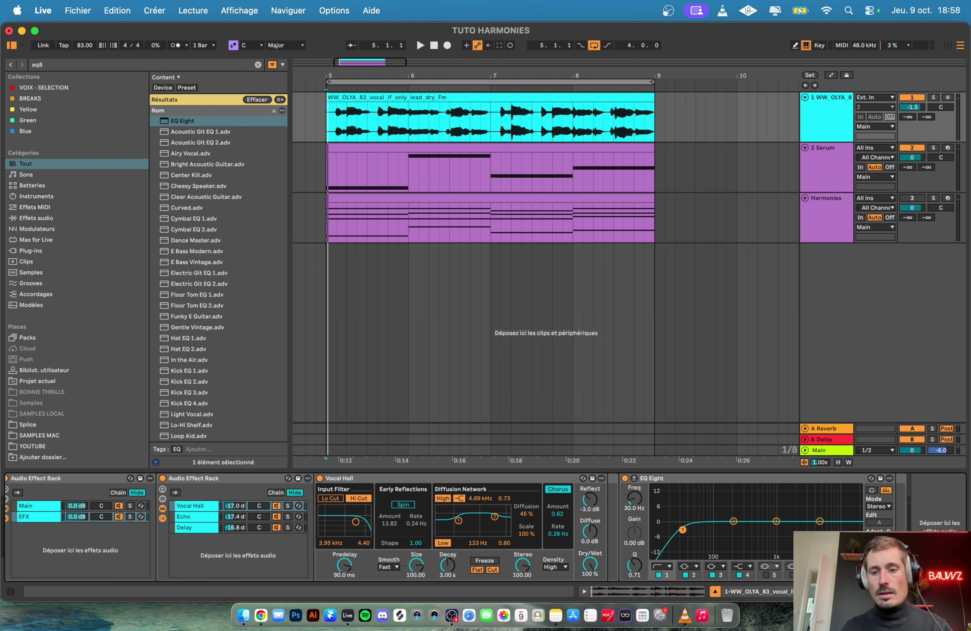
pyautogui.moveTo(682, 521); pyautogui.dragTo(737, 529)
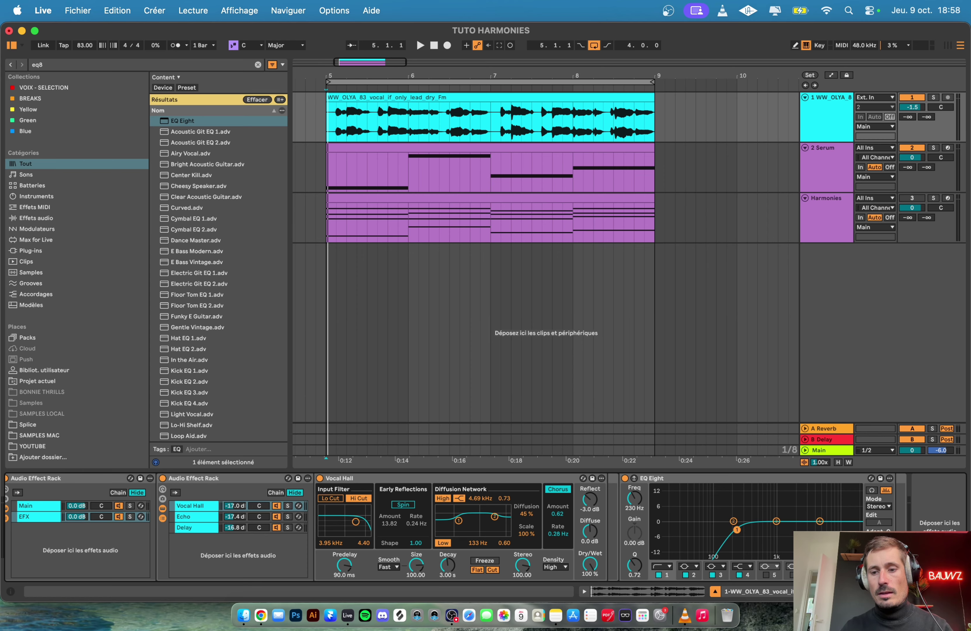
pyautogui.click(670, 515)
pyautogui.moveTo(858, 524); pyautogui.dragTo(821, 529)
# - During playback, raise EQ Eight's low cut to 278 Hz and lower its high cut to 4.84 kHz
pyautogui.press('space')
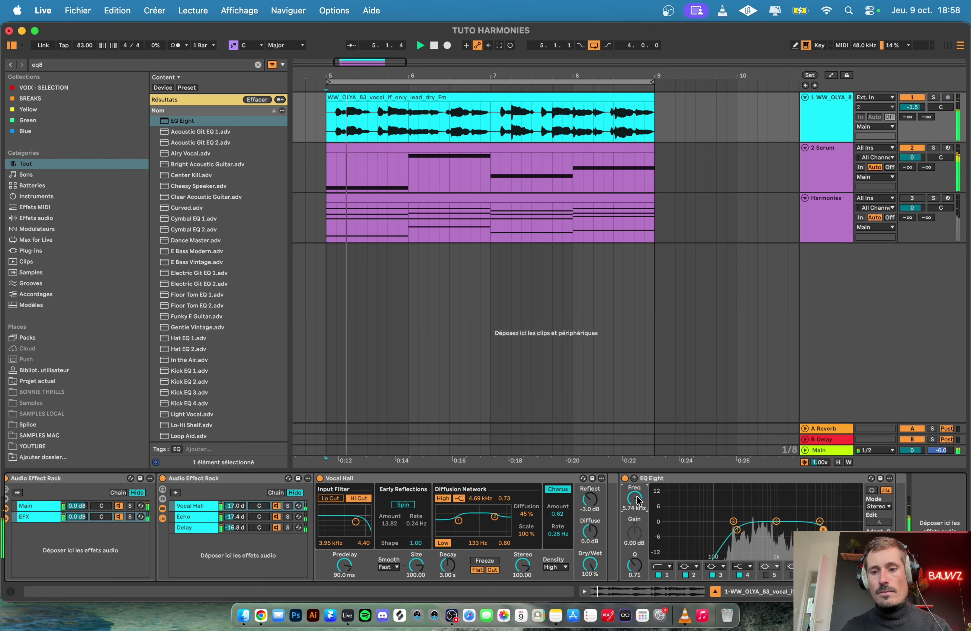
pyautogui.moveTo(737, 530); pyautogui.dragTo(742, 529)
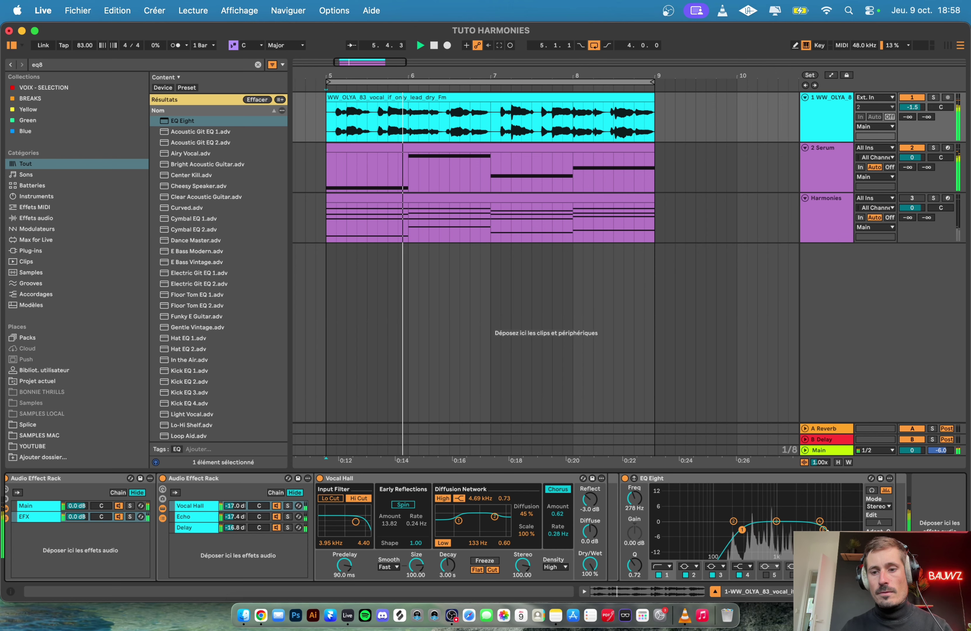
pyautogui.moveTo(821, 528); pyautogui.dragTo(818, 528)
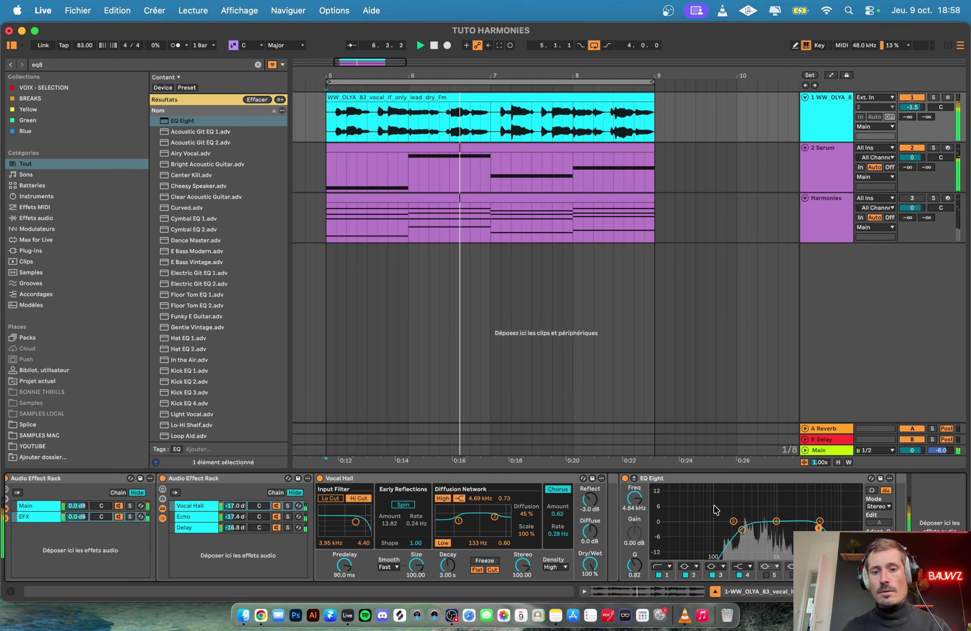
pyautogui.hscroll(-10, 710, 517)
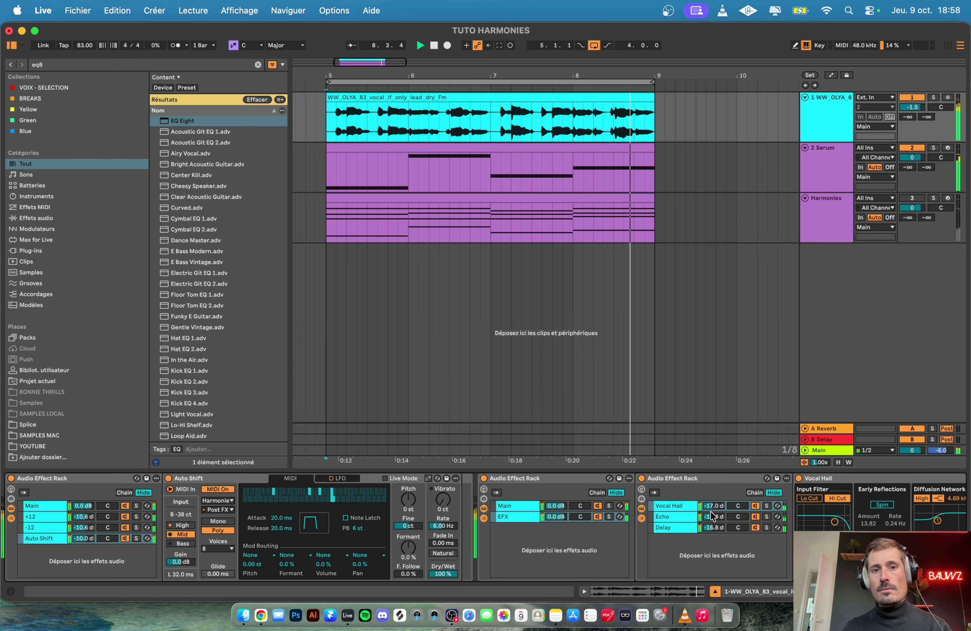
pyautogui.press('space')
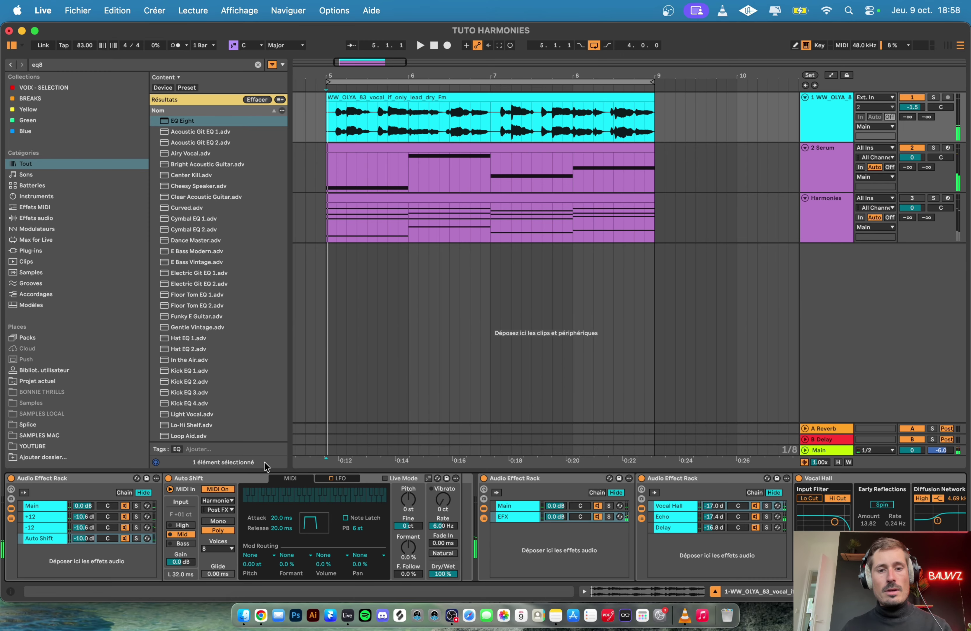
# - Group the harmony rack and the Main/EFX rack together into one outer Audio Effect Rack
pyautogui.click(79, 481)
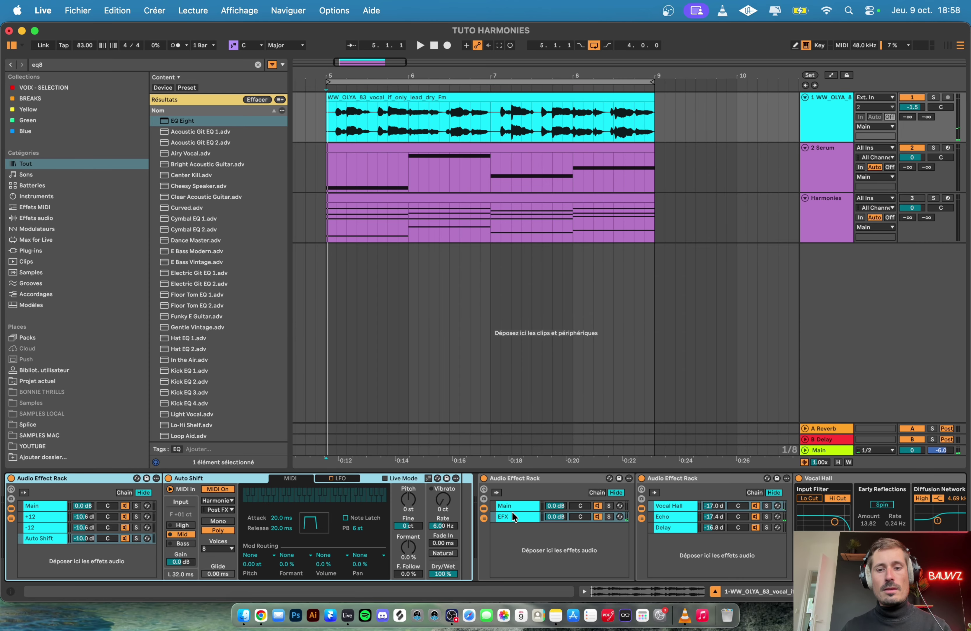
pyautogui.hscroll(5, 769, 530)
pyautogui.hscroll(-5, 757, 527)
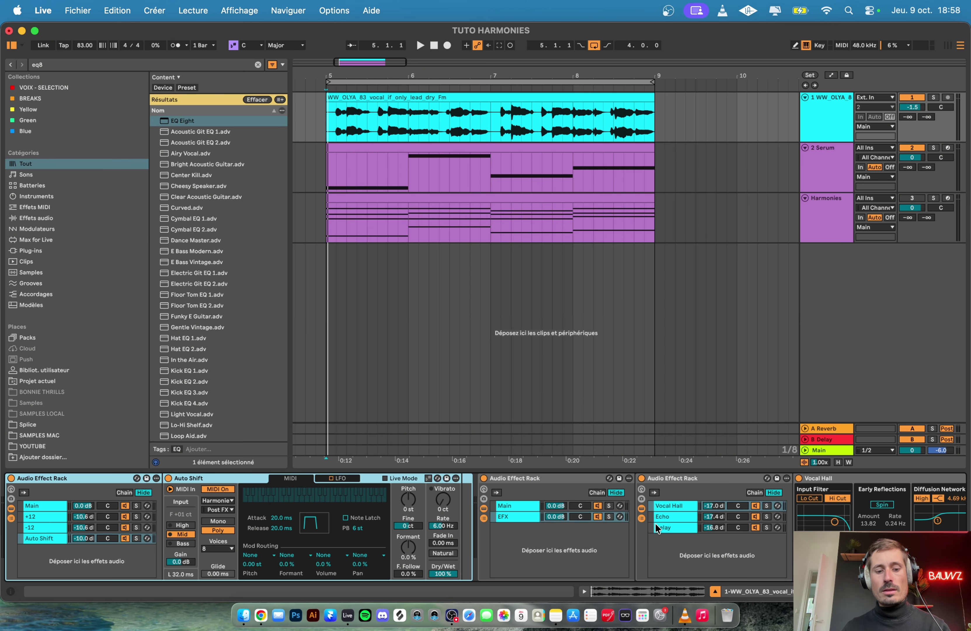
pyautogui.click(656, 523)
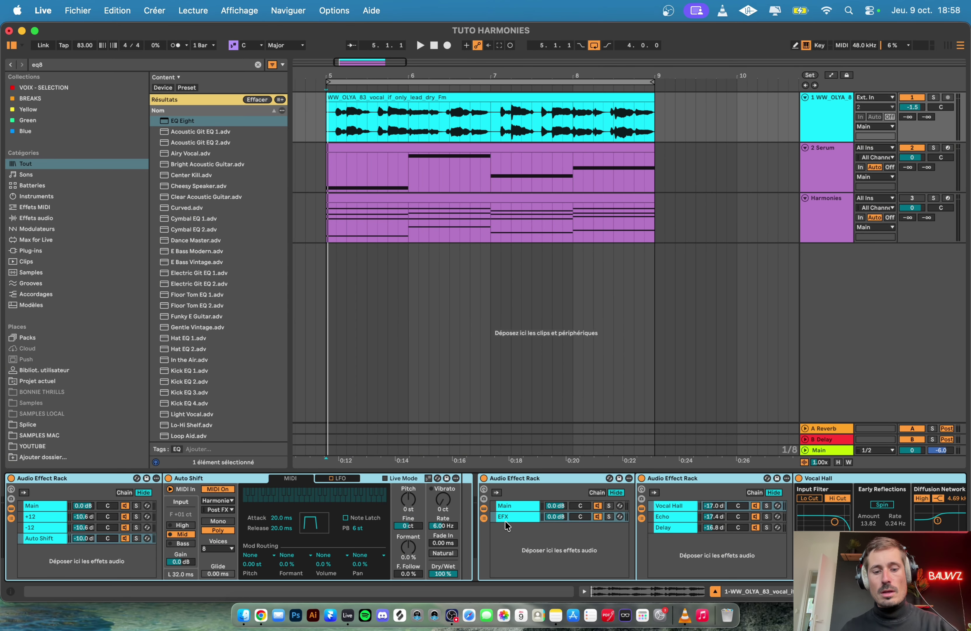
pyautogui.hscroll(5, 505, 521)
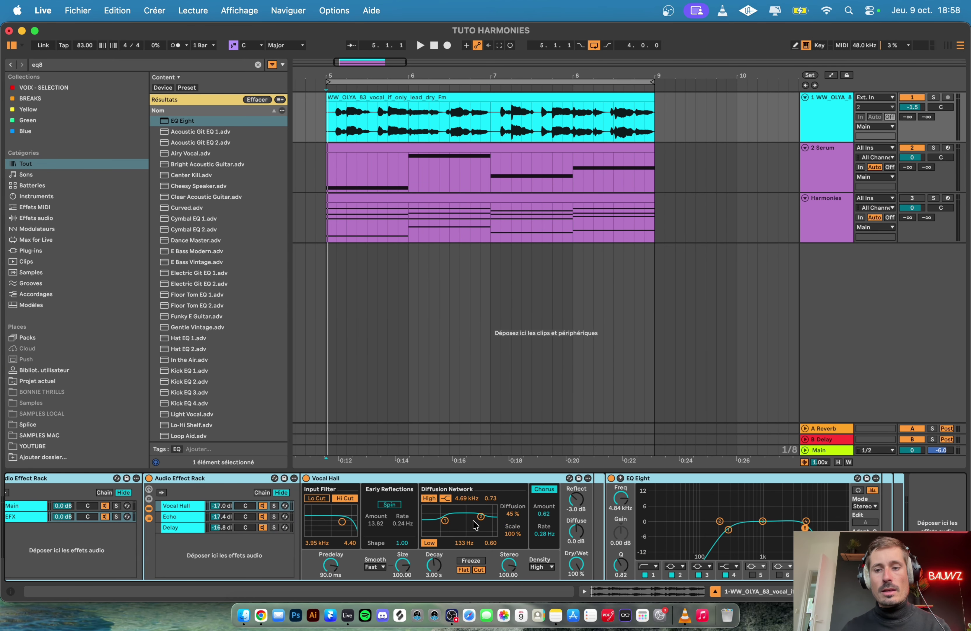
pyautogui.hscroll(-5, 473, 520)
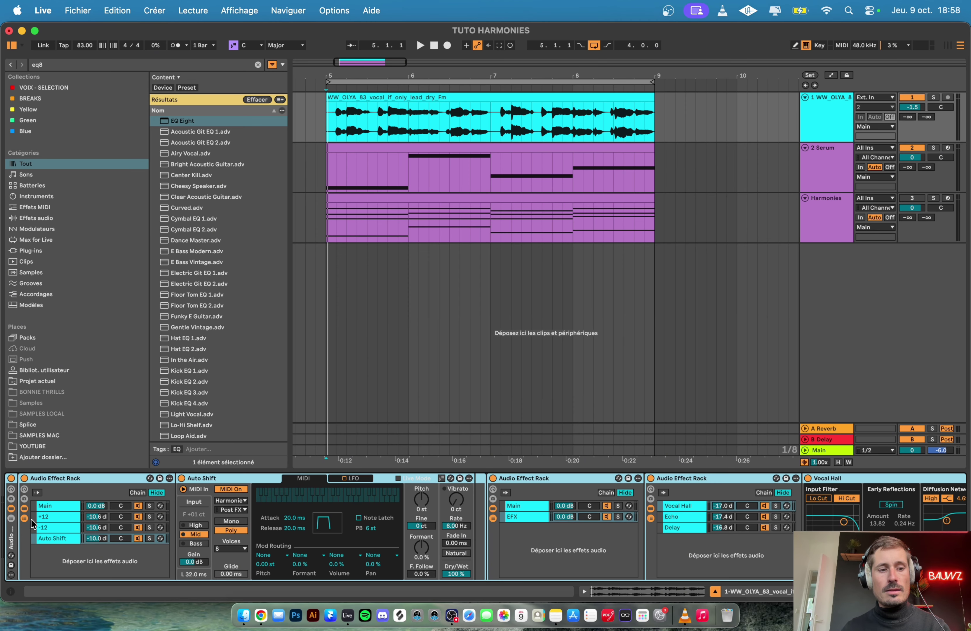
# - Save the outer rack as a user library preset named TUTORIEL HARMONIES
pyautogui.click(11, 565)
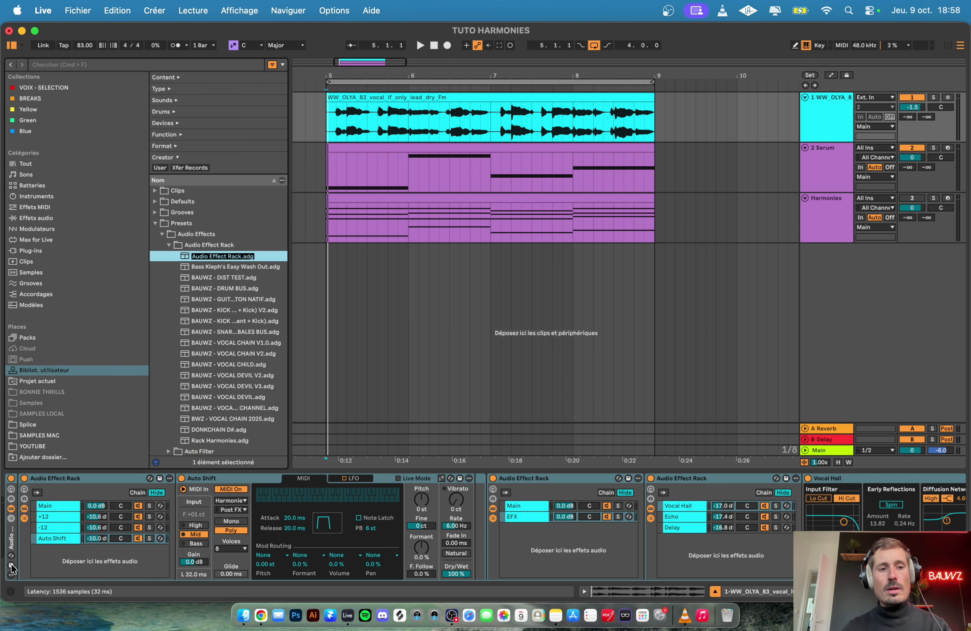
pyautogui.write('TUTORI')
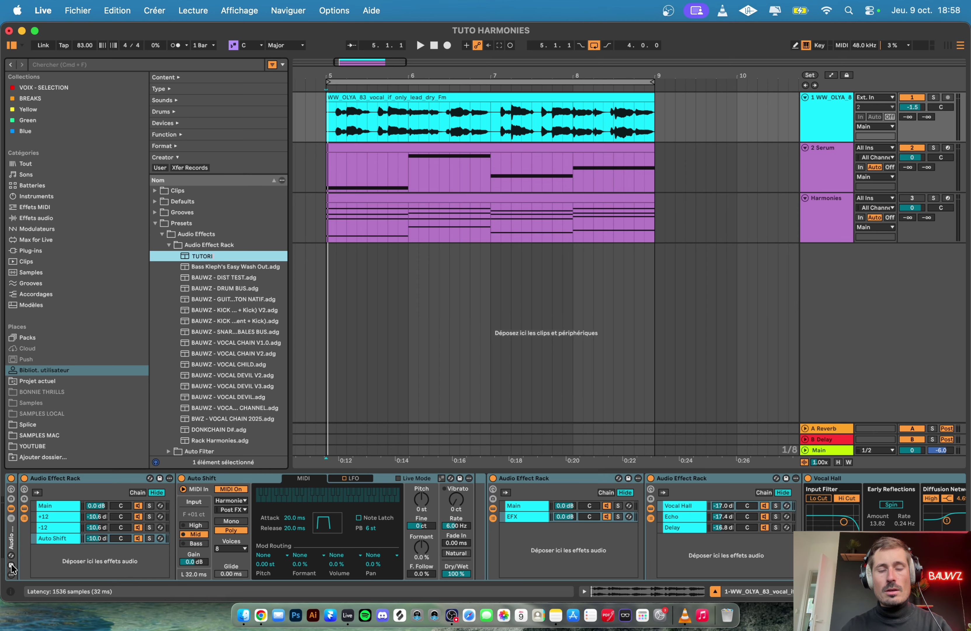
pyautogui.write('EL HARMONIE')
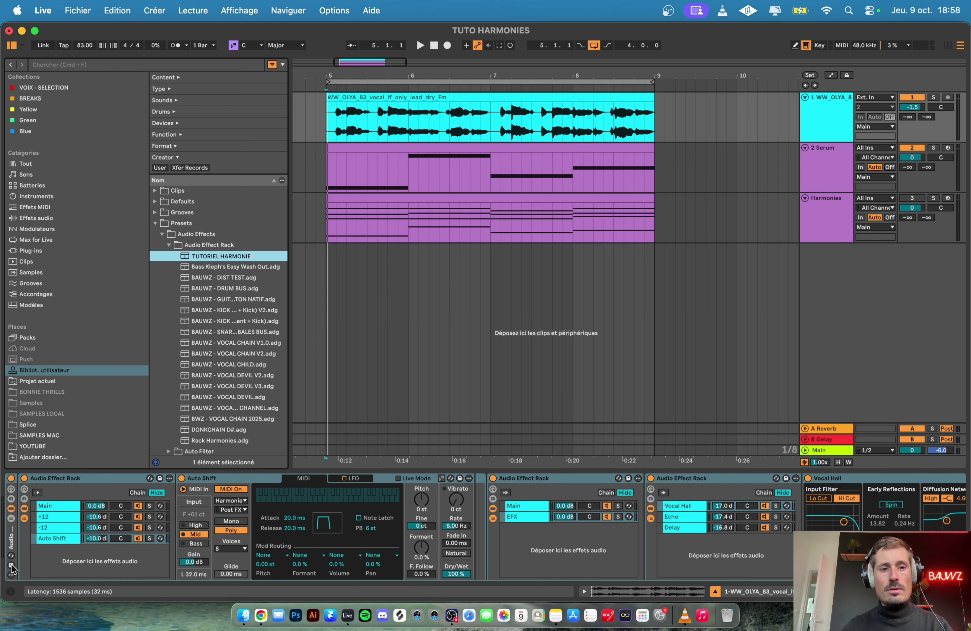
pyautogui.write('S')
pyautogui.press('Return')
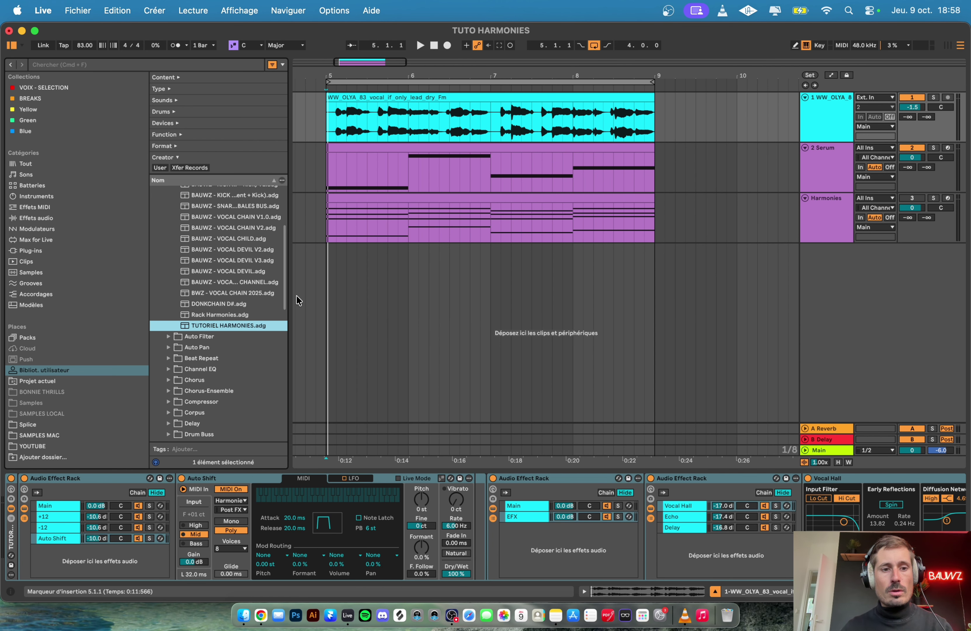